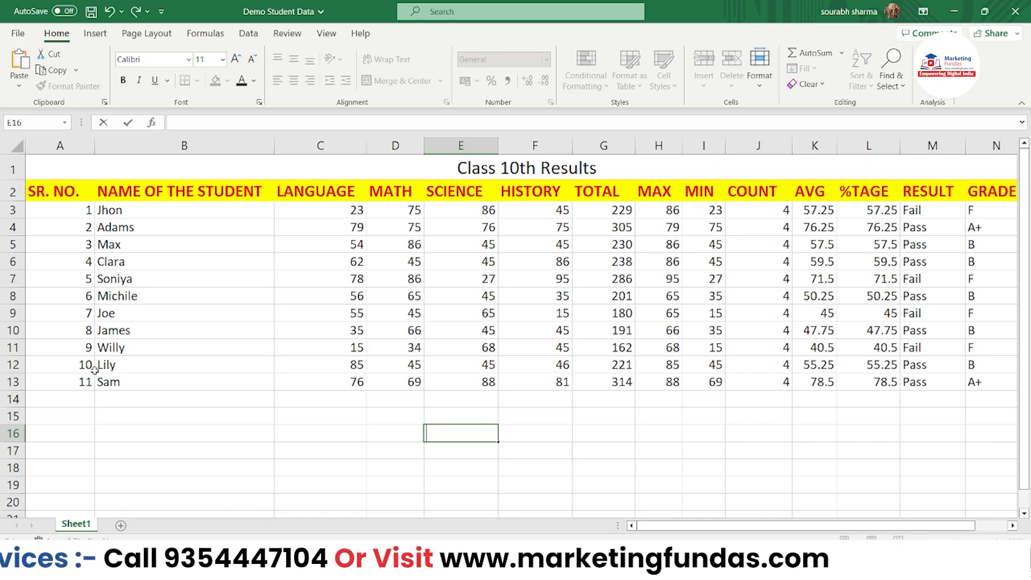
left_click_drag(53, 194, 340, 372)
left_click(403, 414)
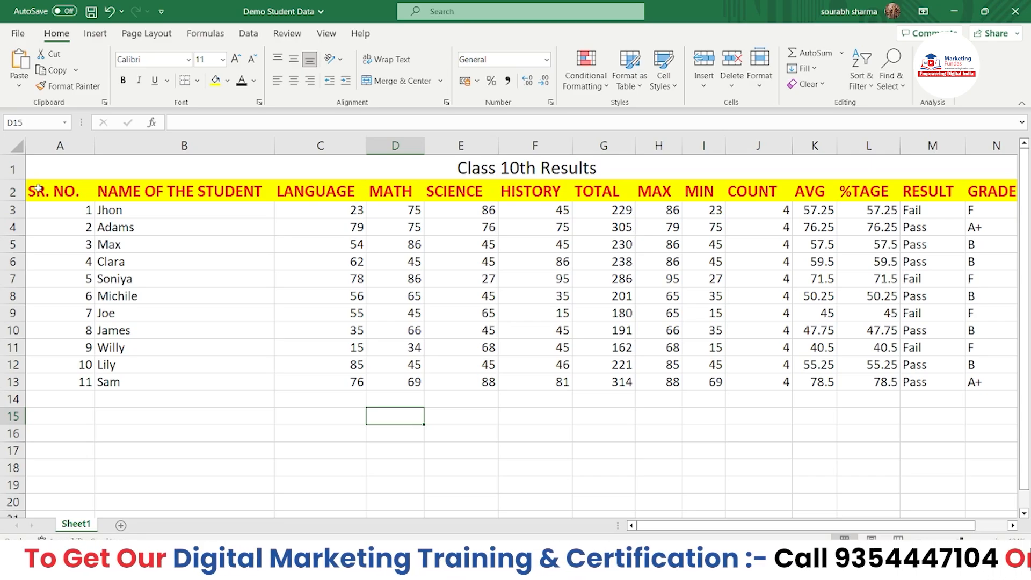
left_click_drag(37, 188, 1009, 416)
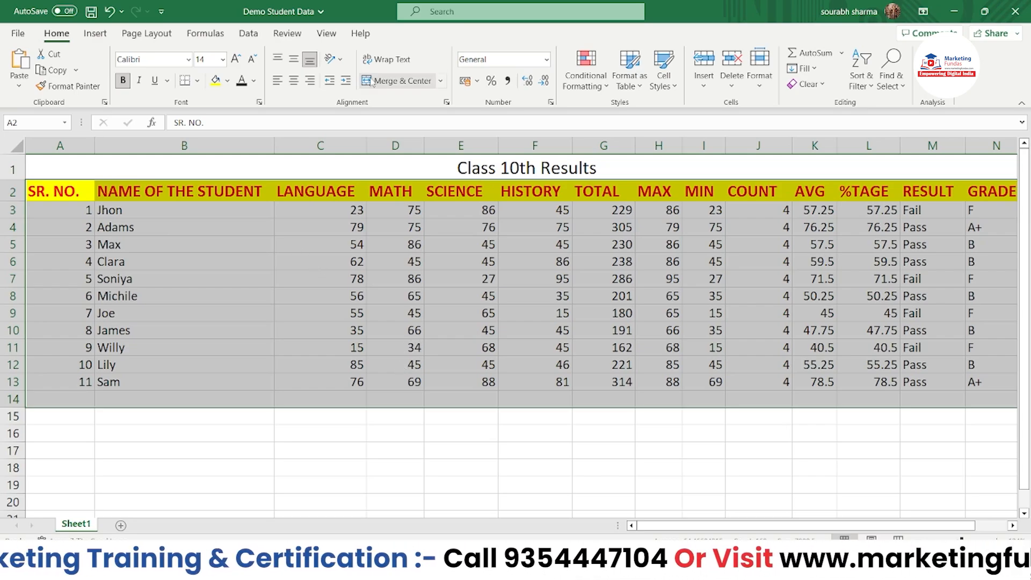
left_click(247, 35)
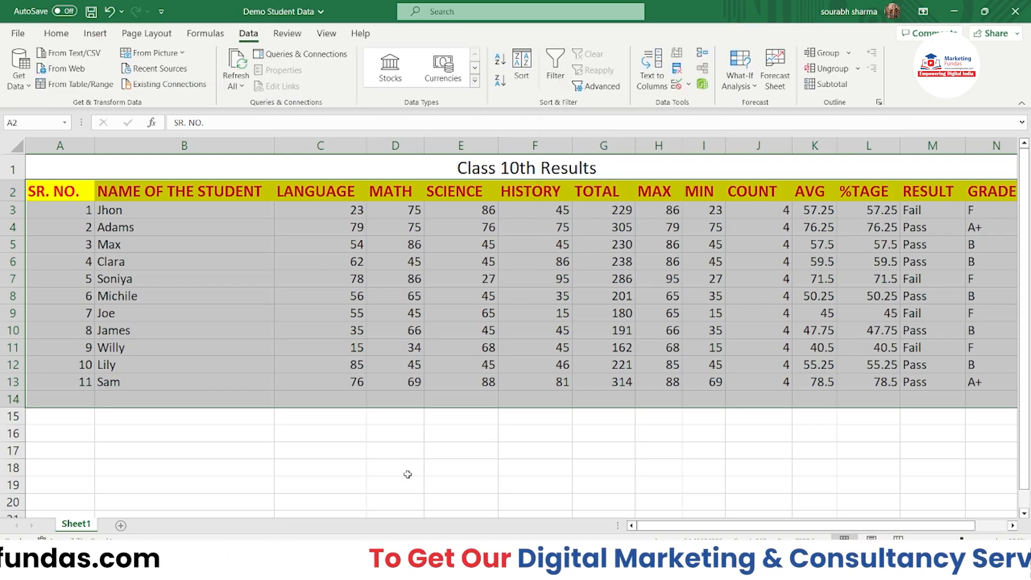
left_click(56, 33)
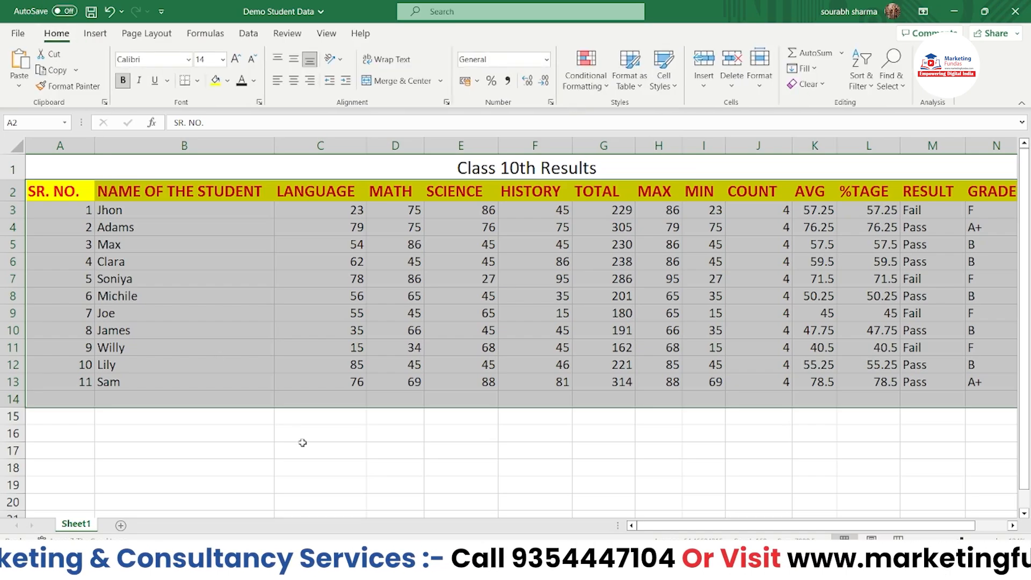
key("alt+a")
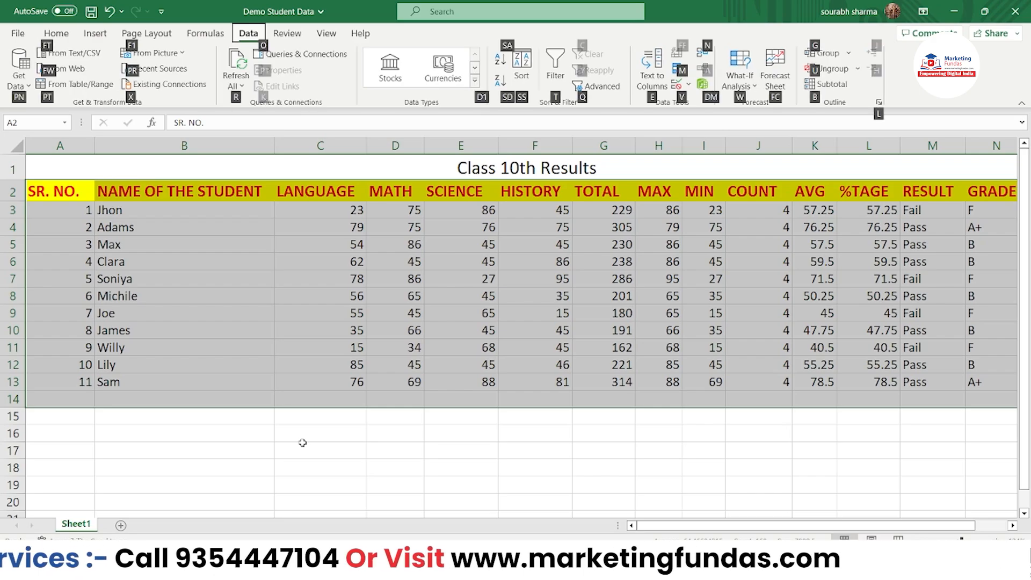
key("l")
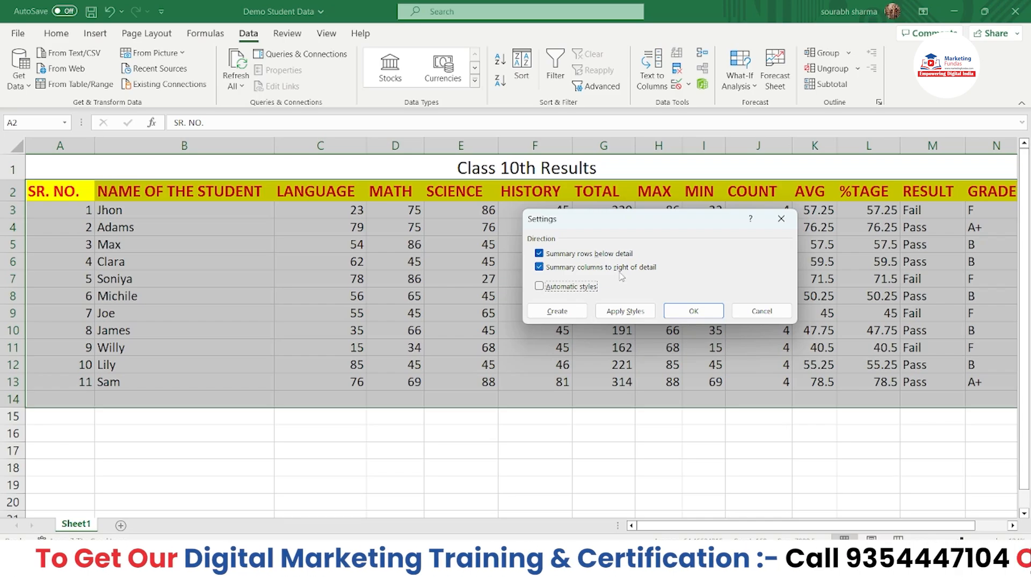
left_click(693, 311)
double_click(535, 450)
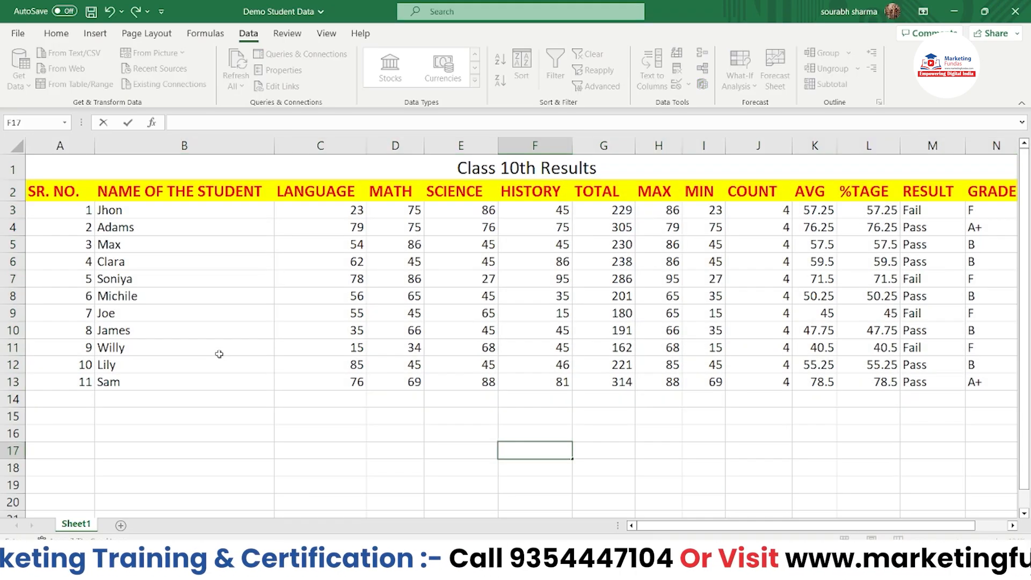
Step: Turn on filters for the student results table, from the header row 2 down to the last student in row 13
left_click_drag(34, 192, 1005, 382)
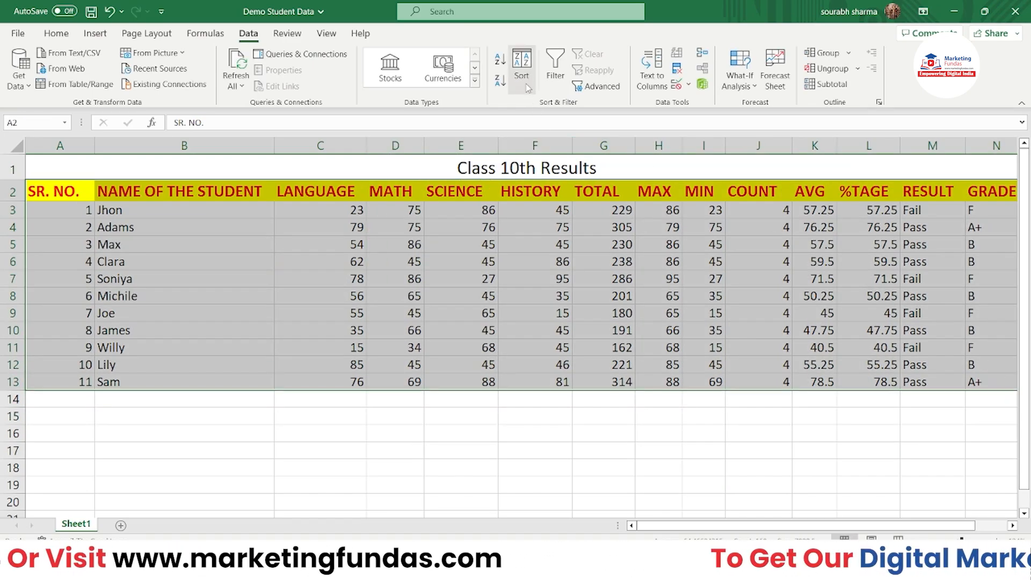
left_click(550, 70)
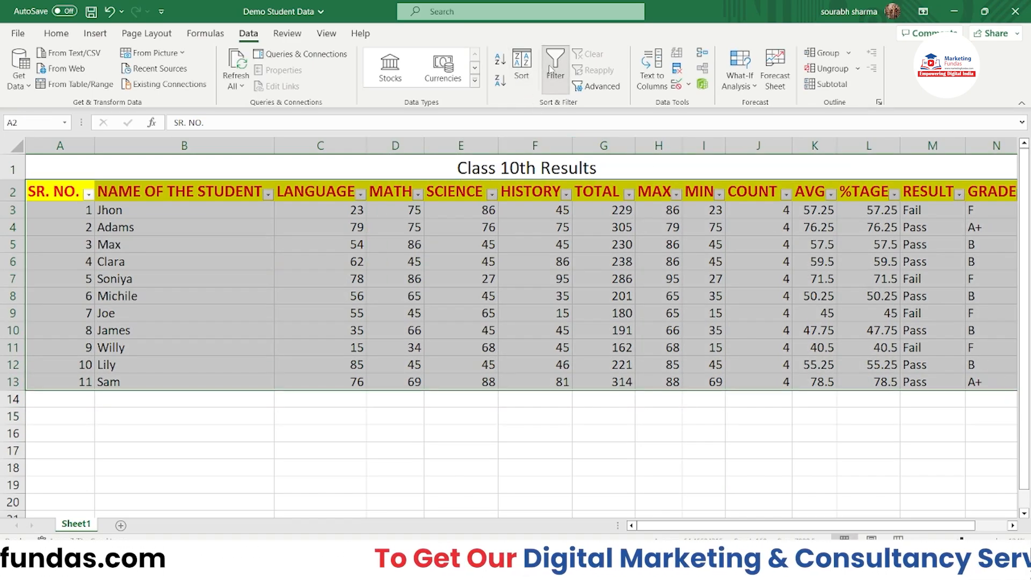
left_click(88, 195)
left_click(88, 195)
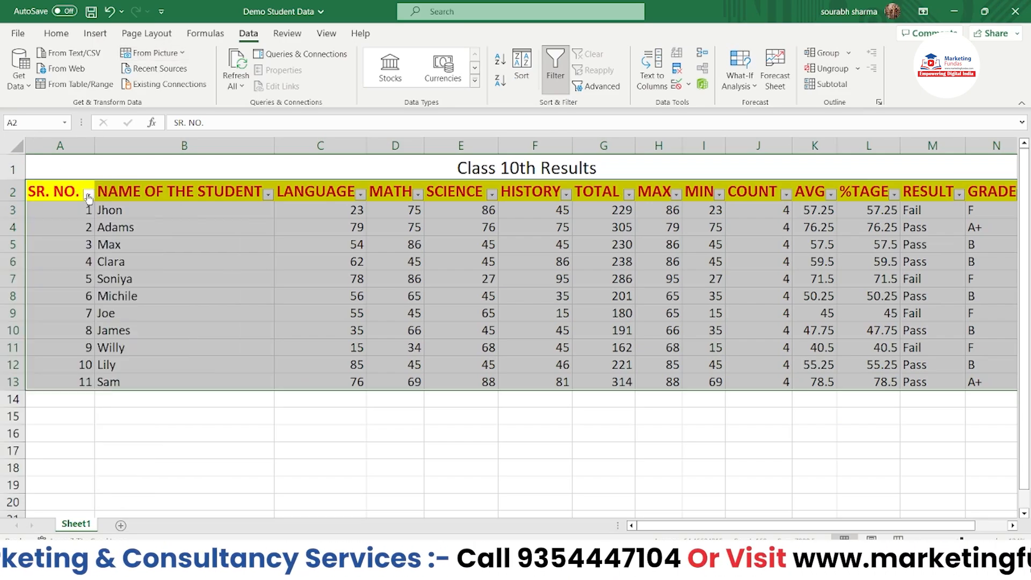
left_click(429, 489)
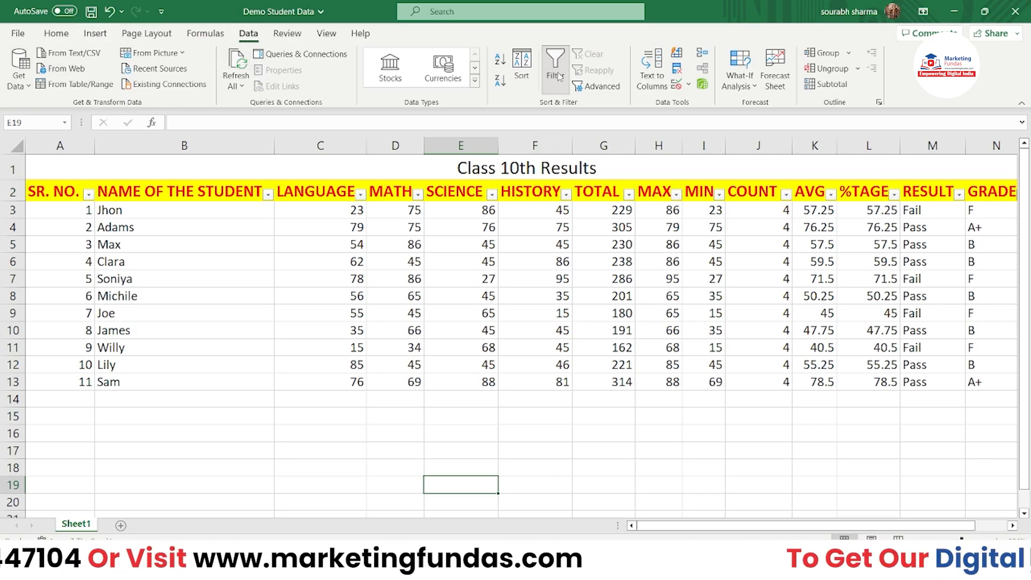
Step: Examine the sort and filter options and the list of values available for the NAME OF THE STUDENT column
left_click(89, 194)
left_click(269, 195)
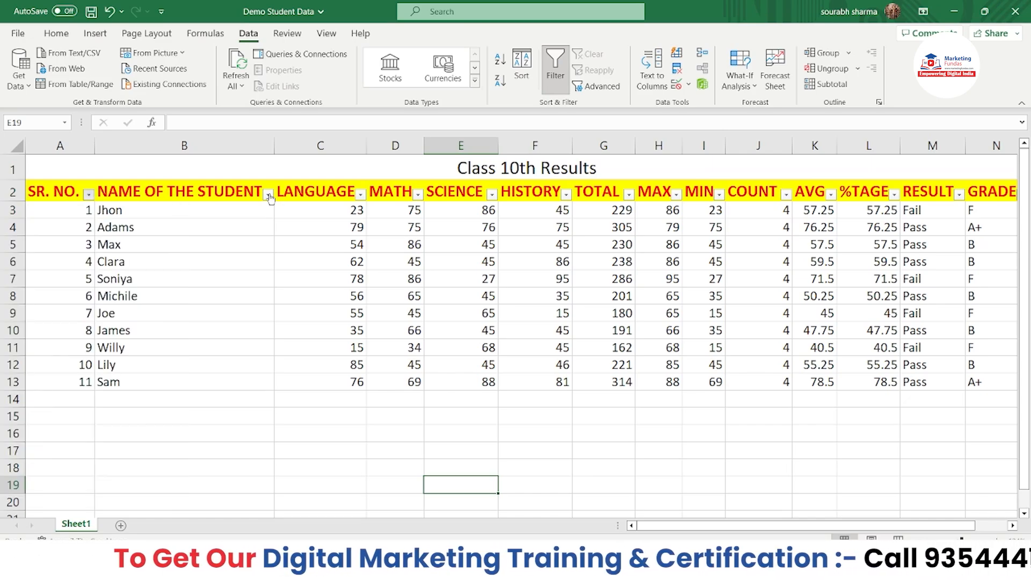
left_click(269, 195)
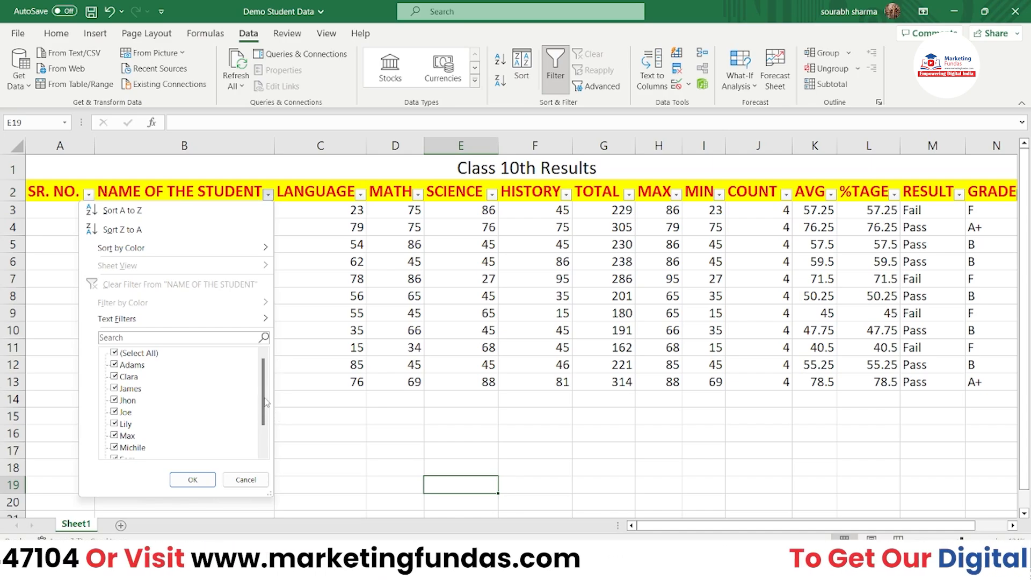
scroll(260, 424, "down", 2)
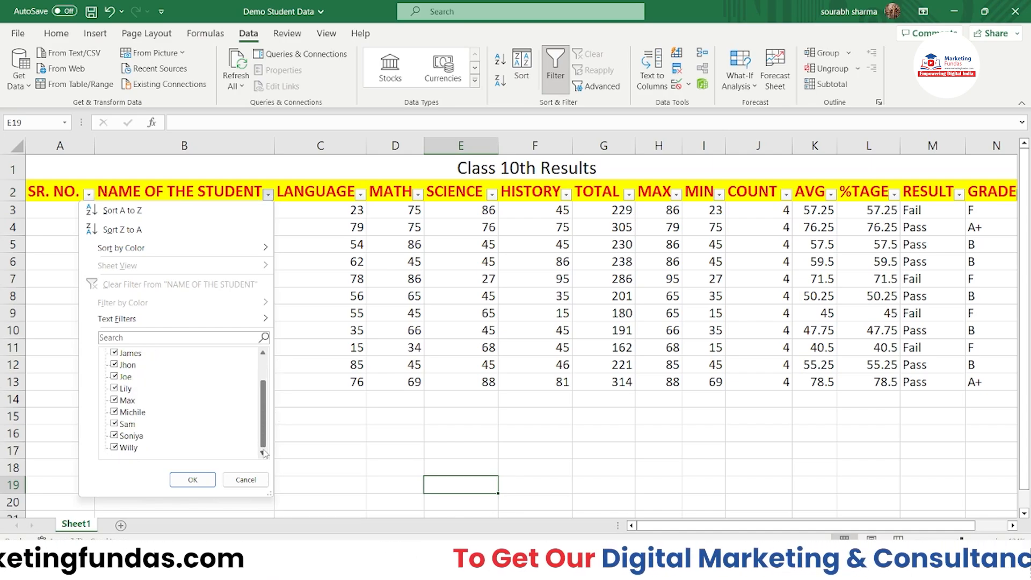
left_click_drag(263, 450, 315, 436)
left_click(315, 437)
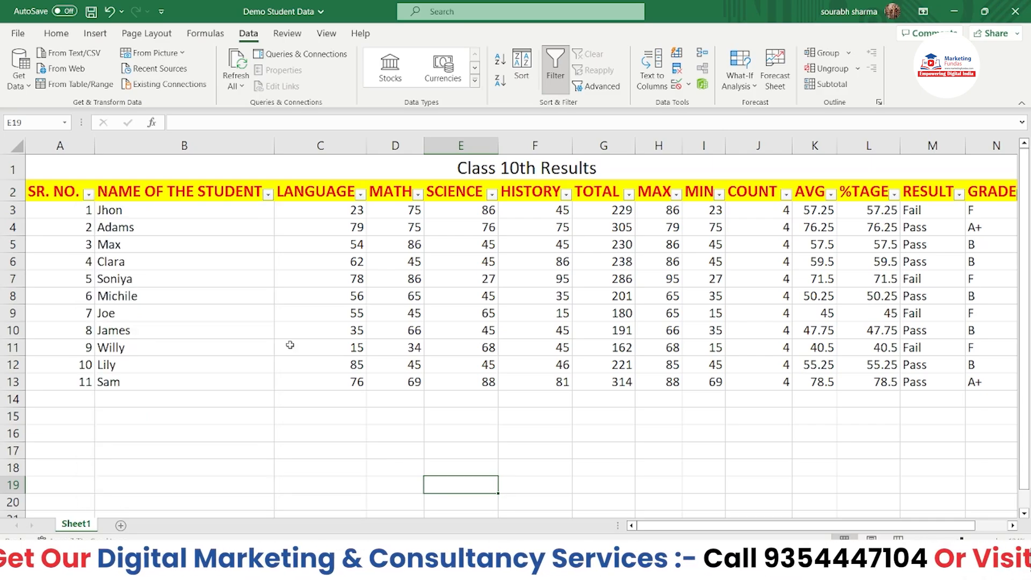
Step: Sort the results table by NAME OF THE STUDENT from A to Z, and undo the sort
left_click(267, 194)
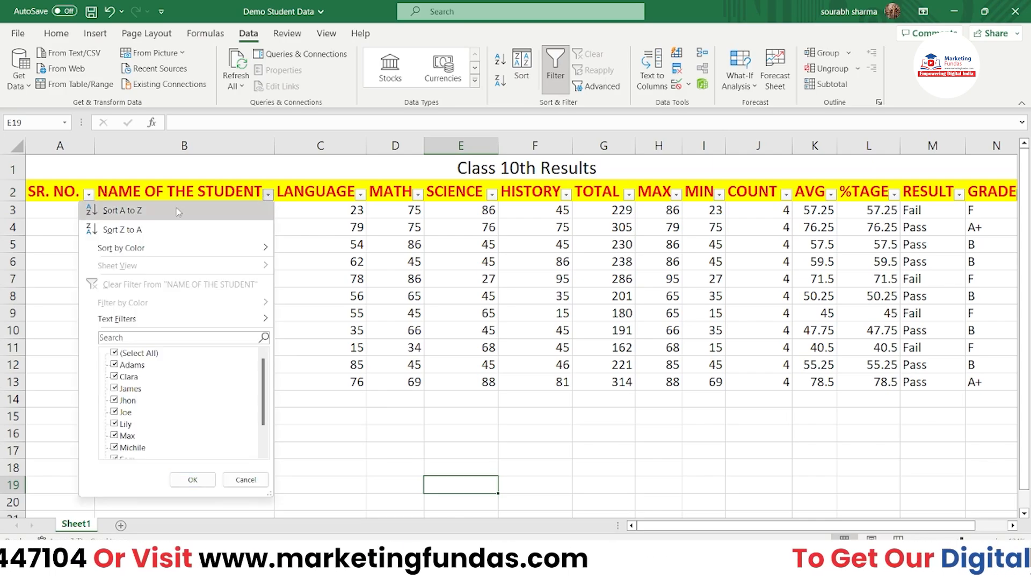
mouse_move(166, 327)
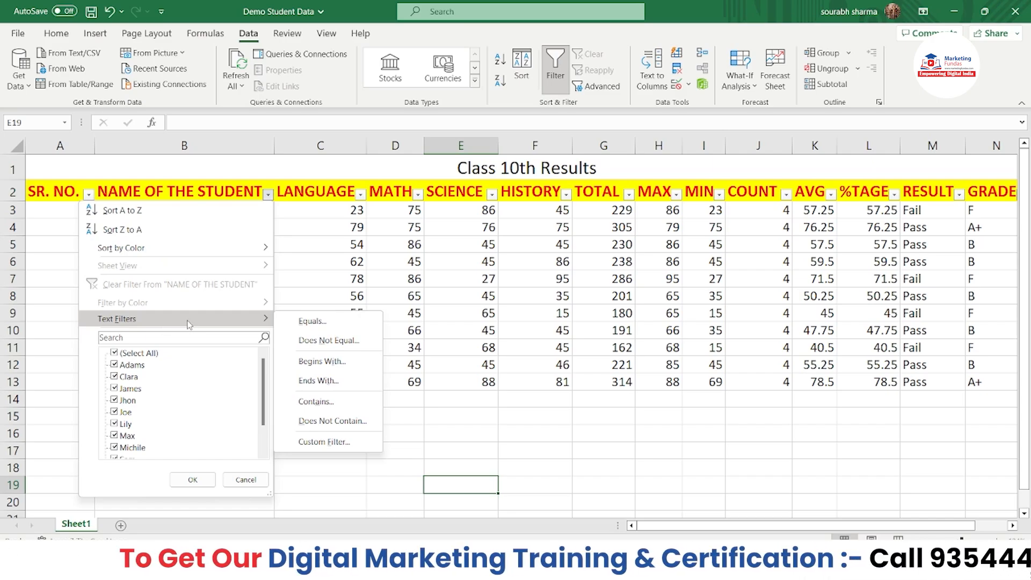
left_click(159, 217)
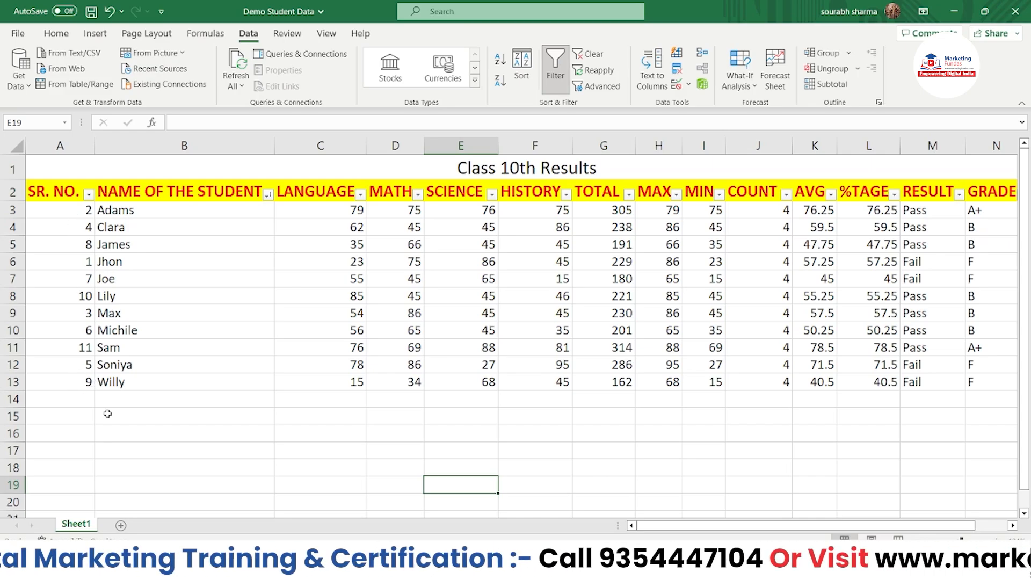
key("ctrl+z")
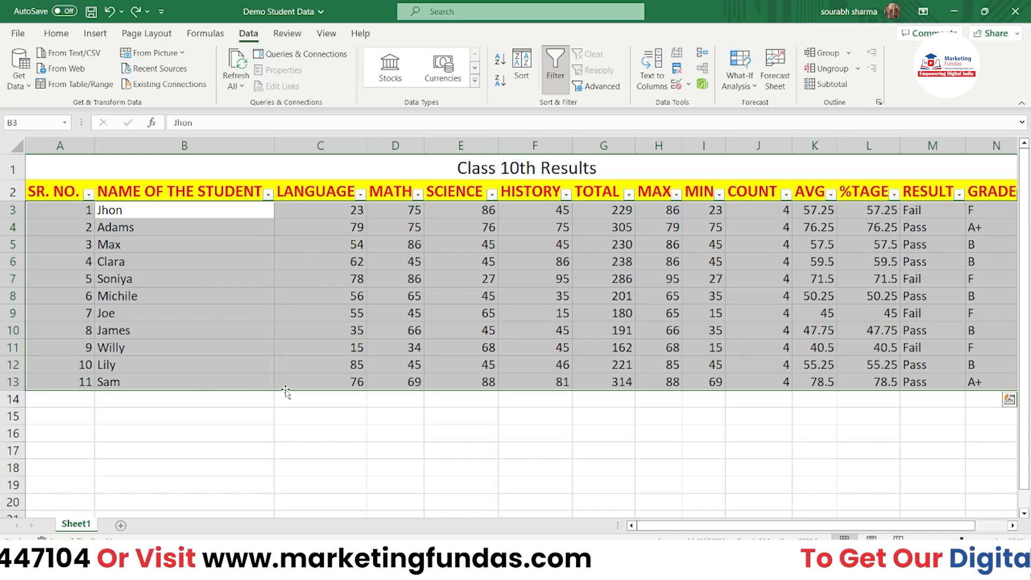
left_click(290, 412)
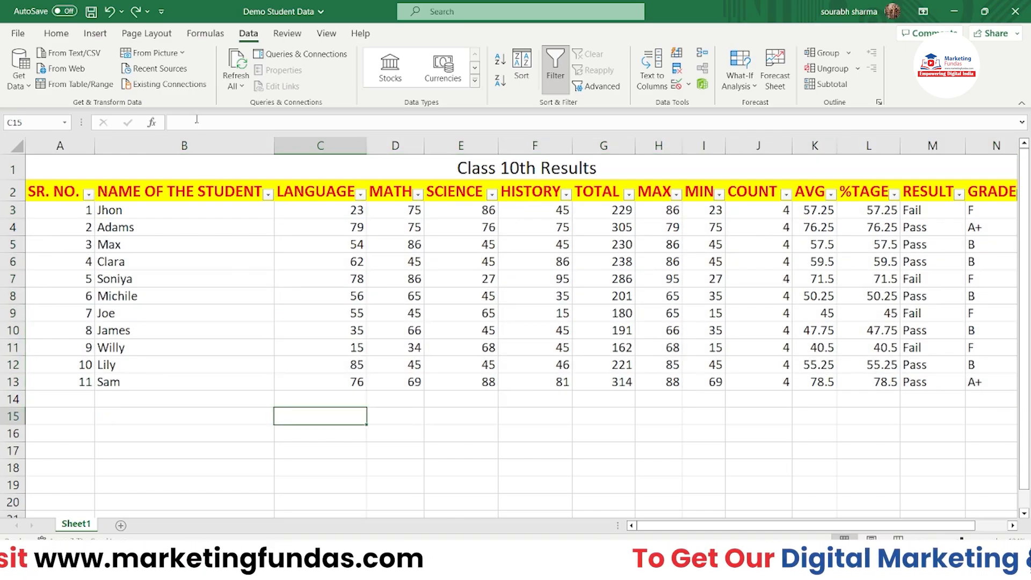
Step: Filter the NAME OF THE STUDENT column to hide the students with serial numbers 2 and 10, and undo the filter
left_click(267, 194)
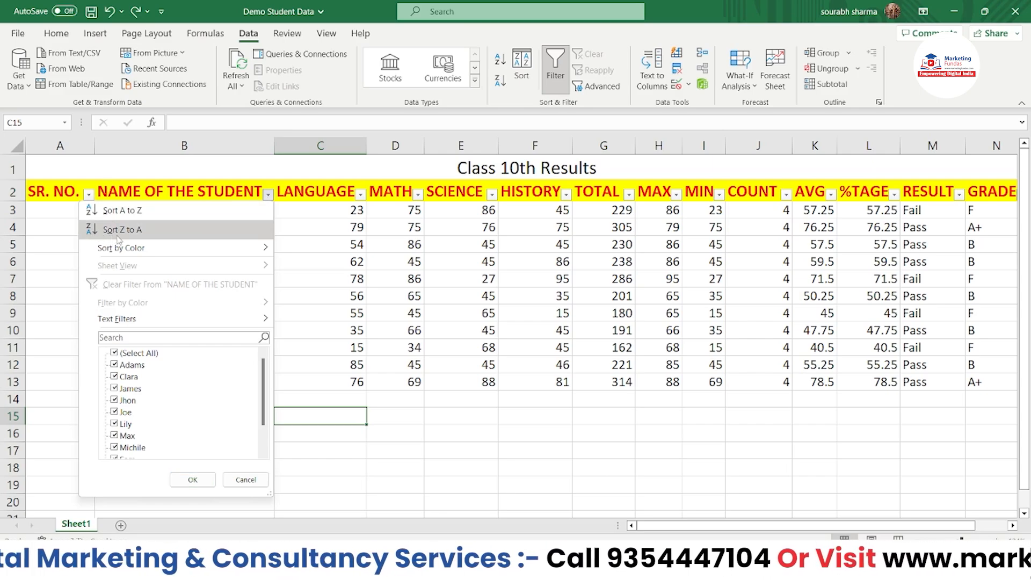
mouse_move(121, 251)
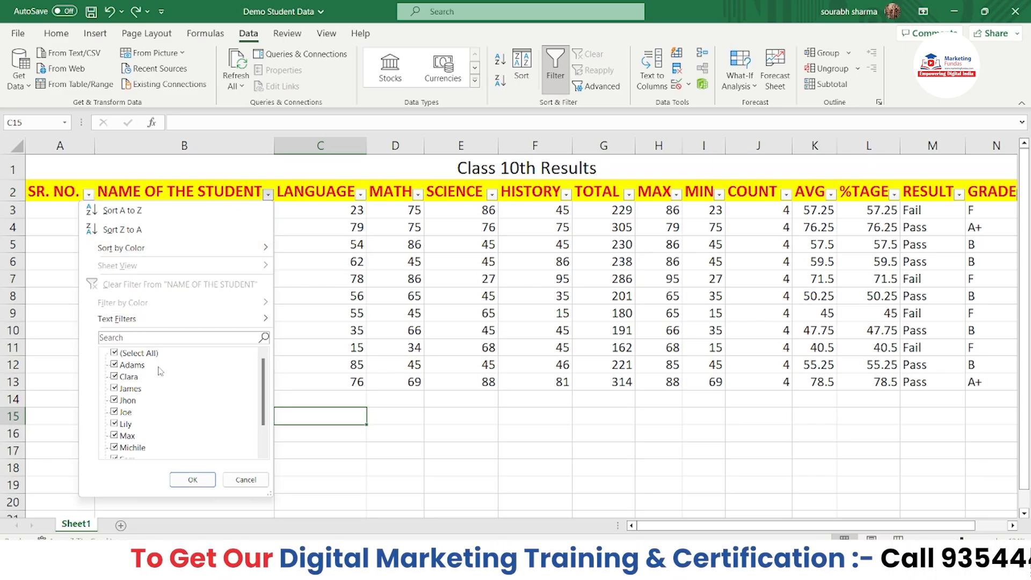
scroll(160, 370, "down", 1)
scroll(160, 370, "up", 1)
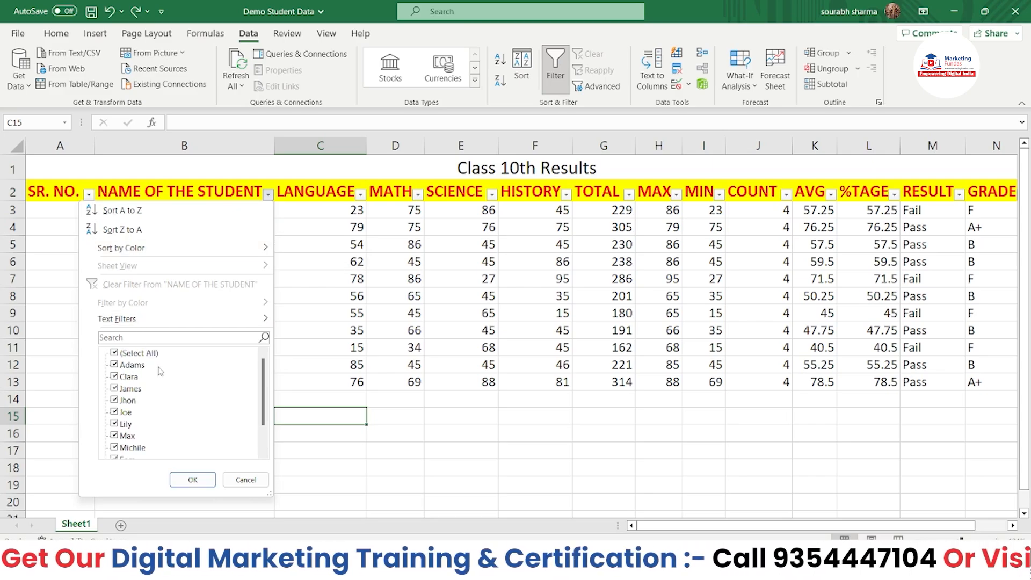
left_click(115, 365)
left_click(115, 424)
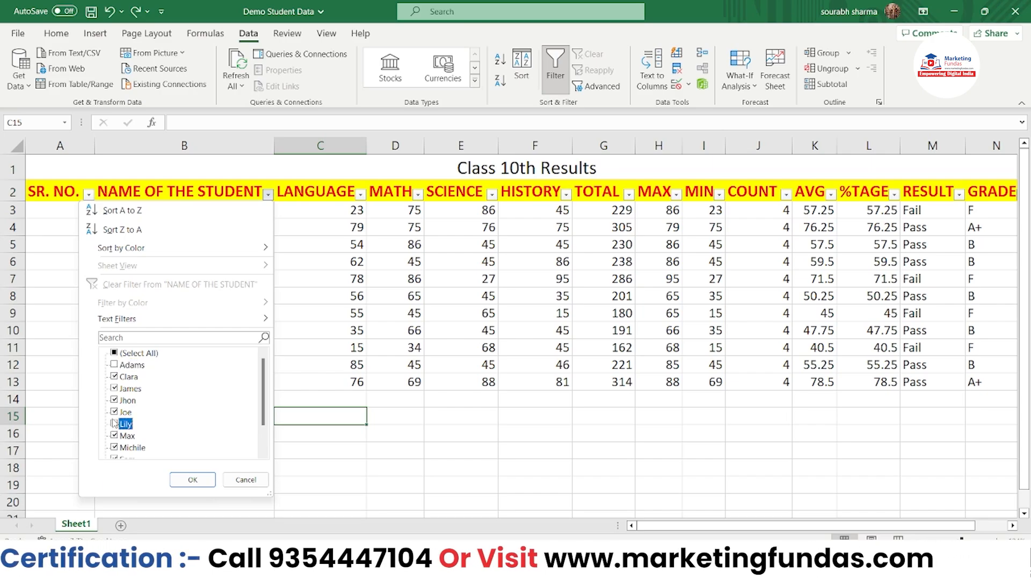
left_click(181, 479)
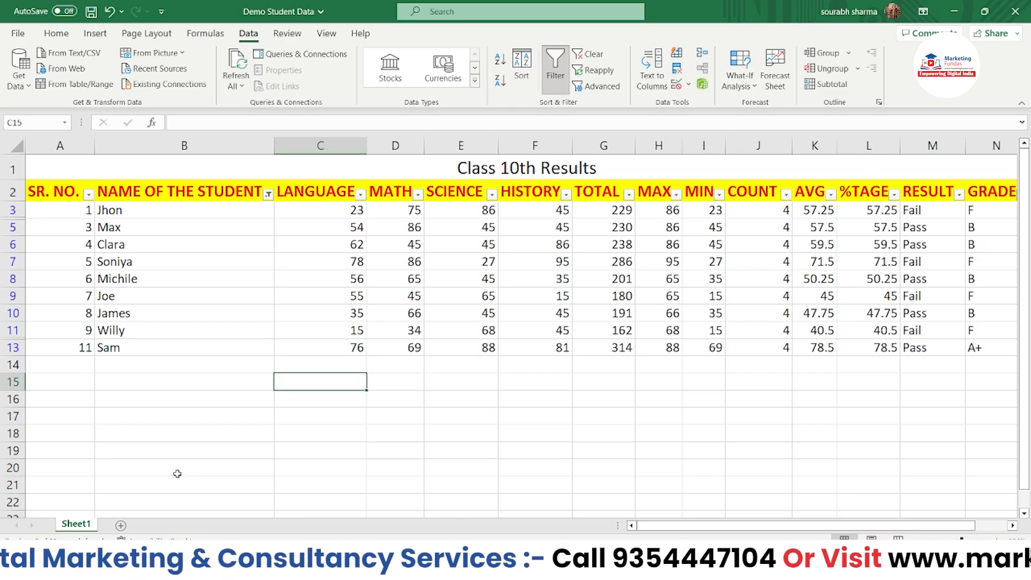
key("ctrl+z")
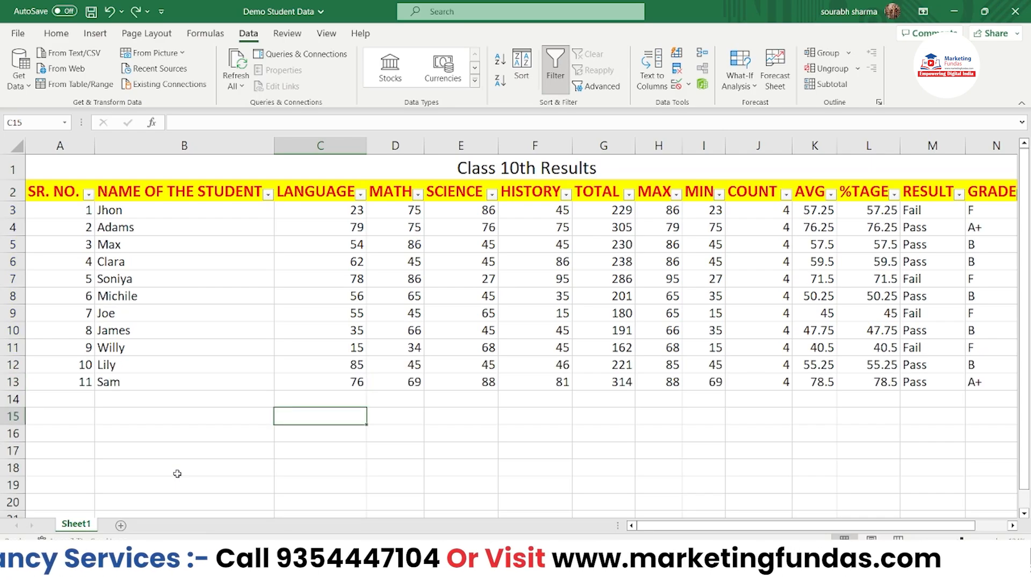
Step: Apply an Equals text filter to NAME OF THE STUDENT using the name of the student with serial number 1, and undo it
left_click(267, 195)
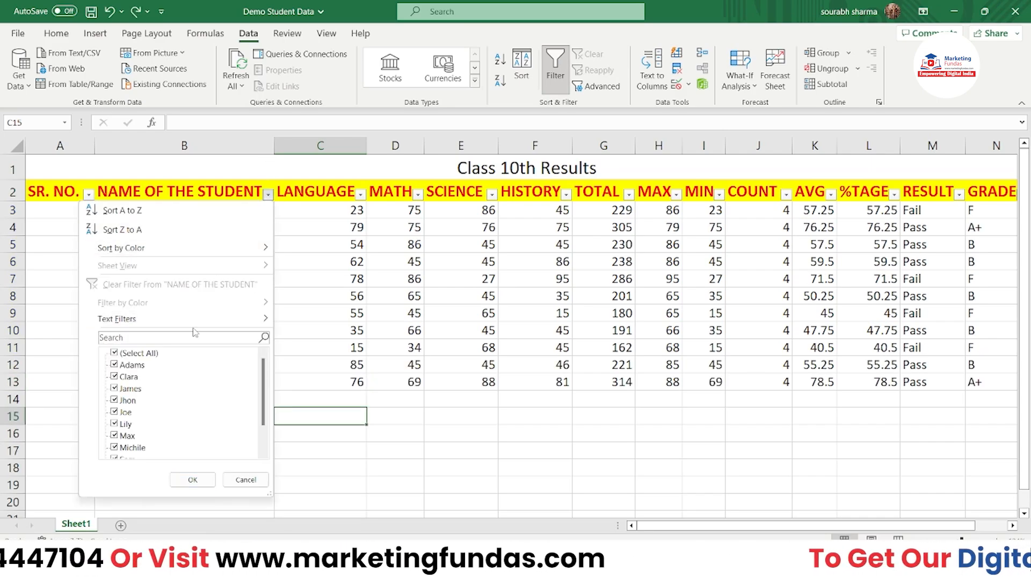
mouse_move(219, 321)
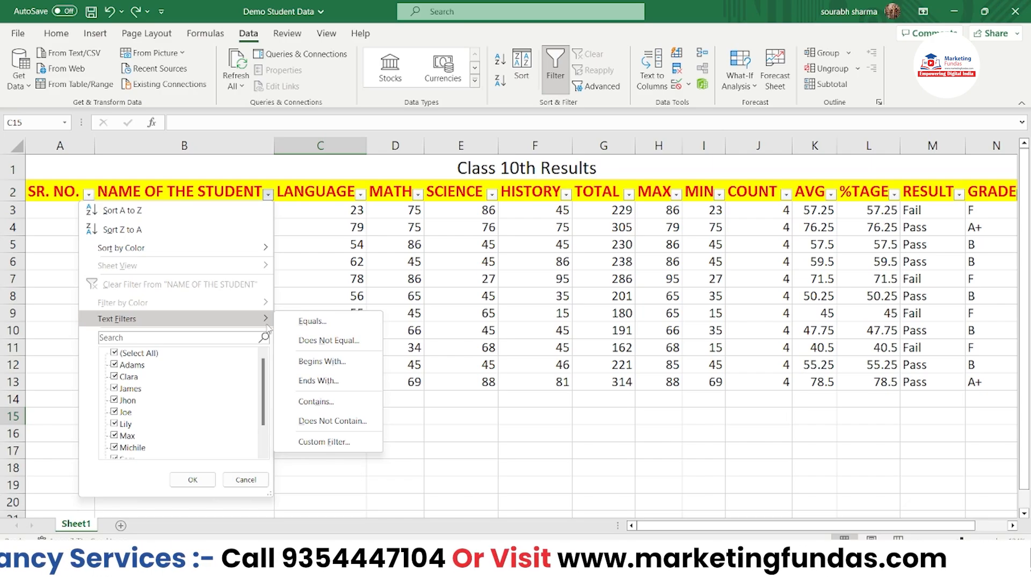
left_click(311, 325)
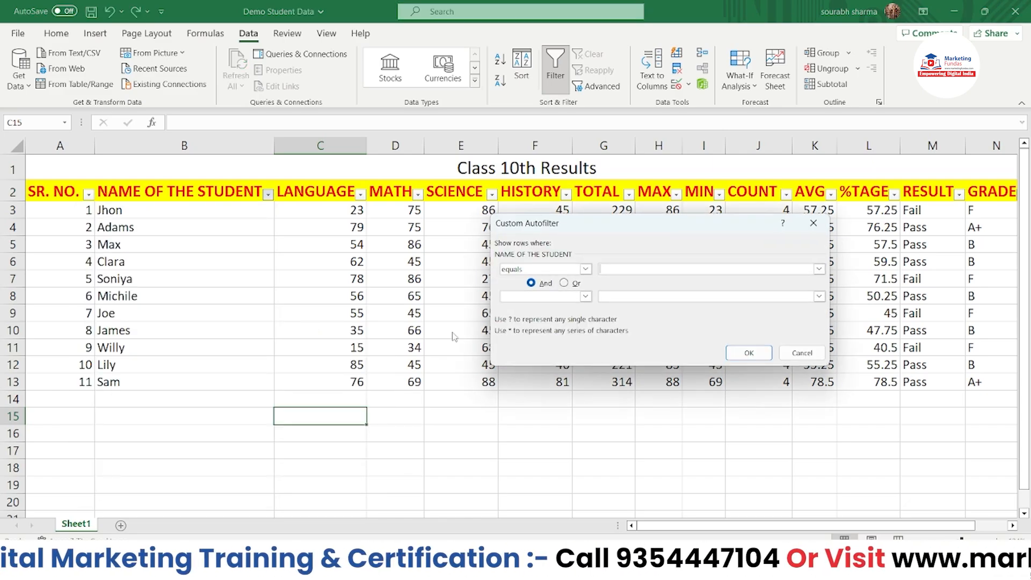
type("jhon")
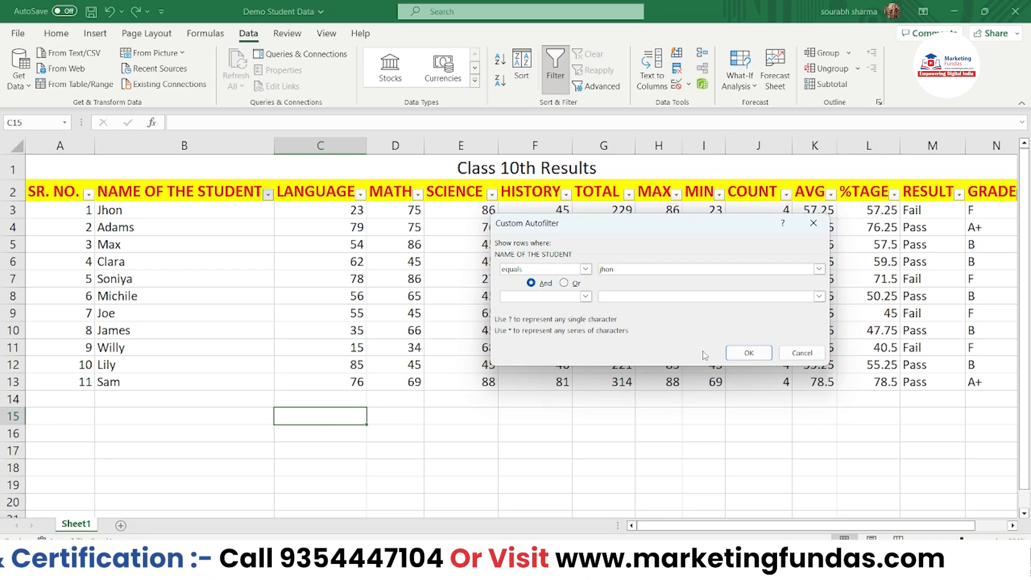
left_click(746, 355)
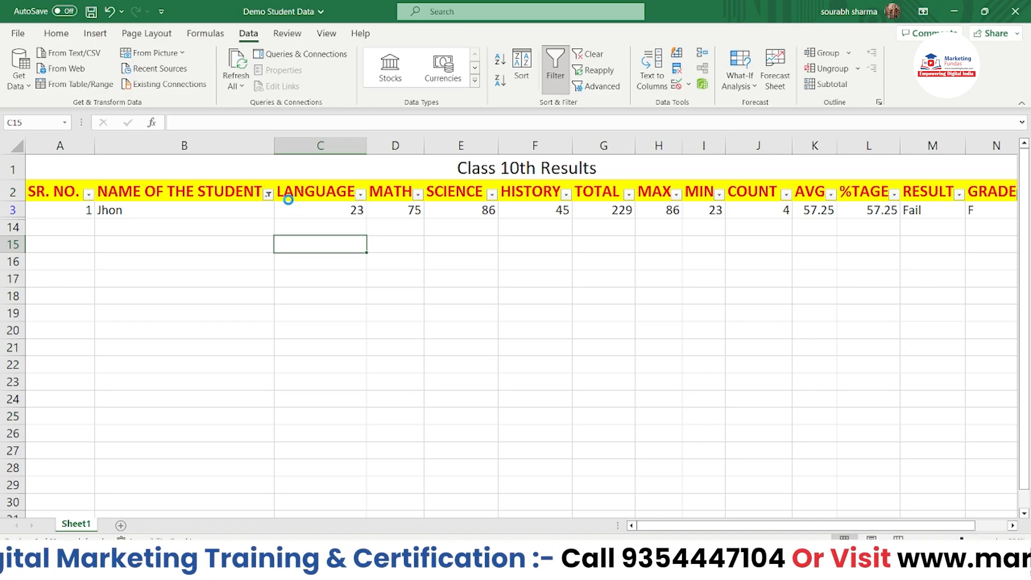
key("ctrl+z")
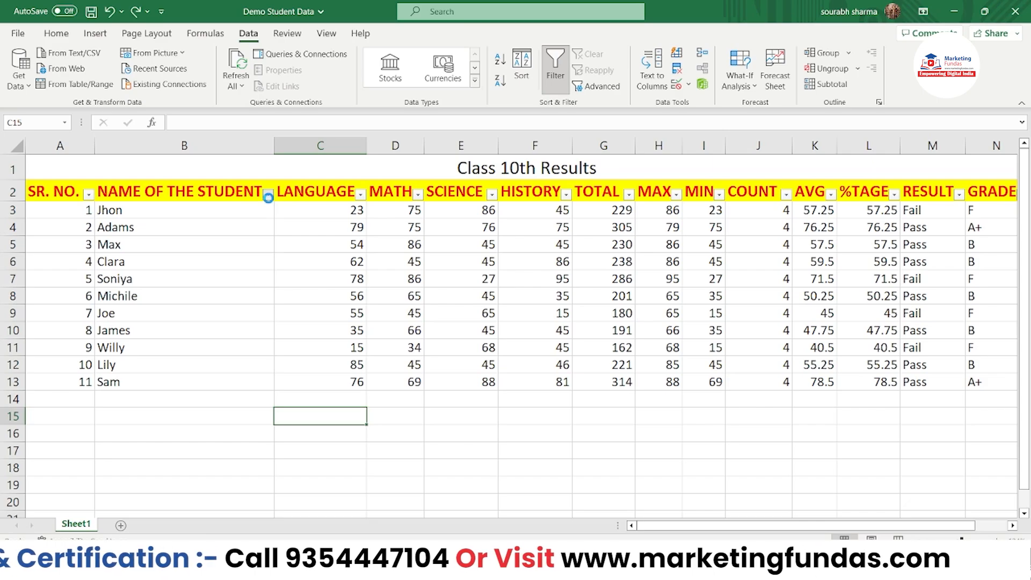
Step: Apply a Does Not Equal text filter to NAME OF THE STUDENT using the name of the student with serial number 1, and undo it
left_click(268, 195)
mouse_move(117, 321)
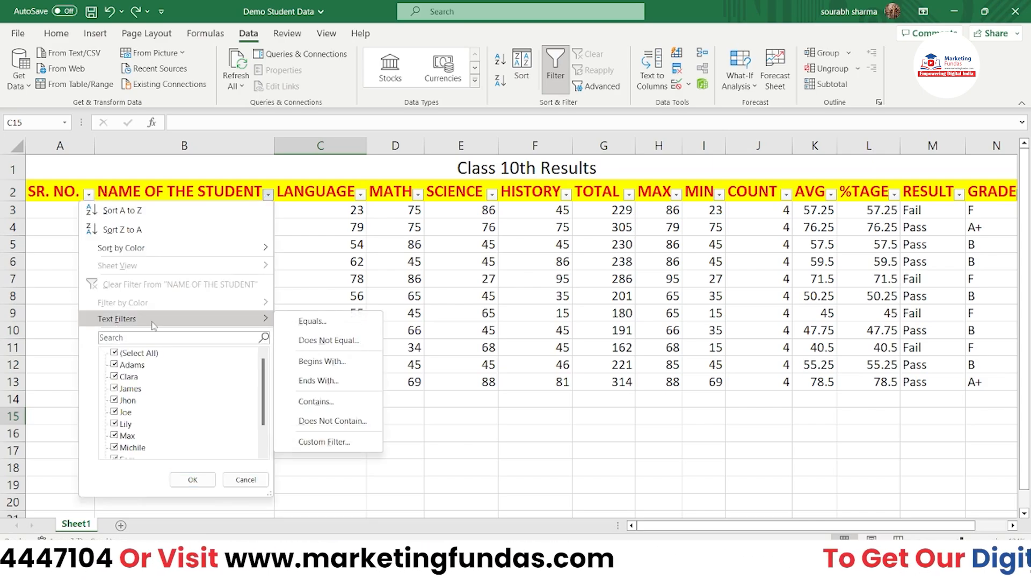
left_click(314, 340)
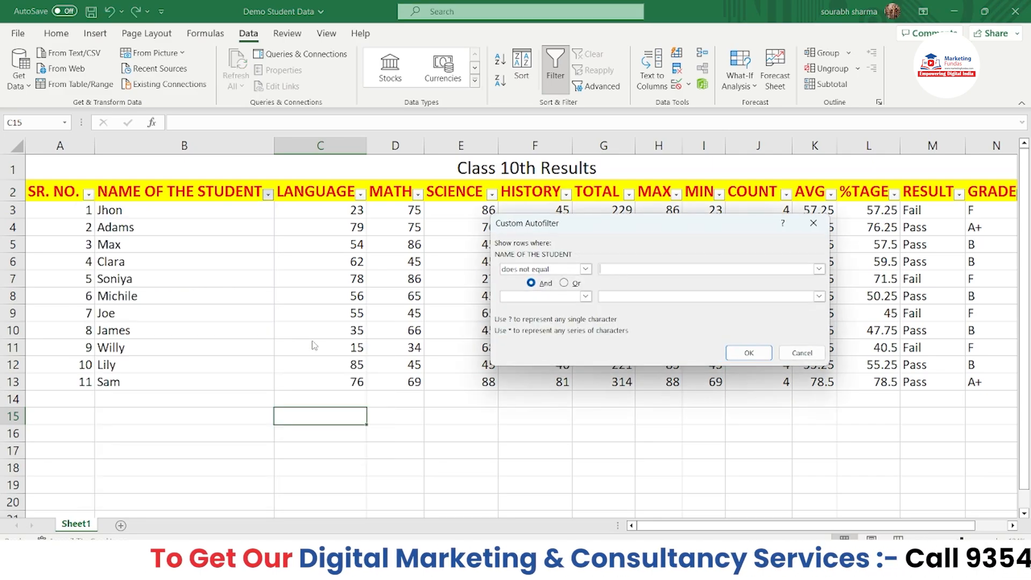
type("jhon")
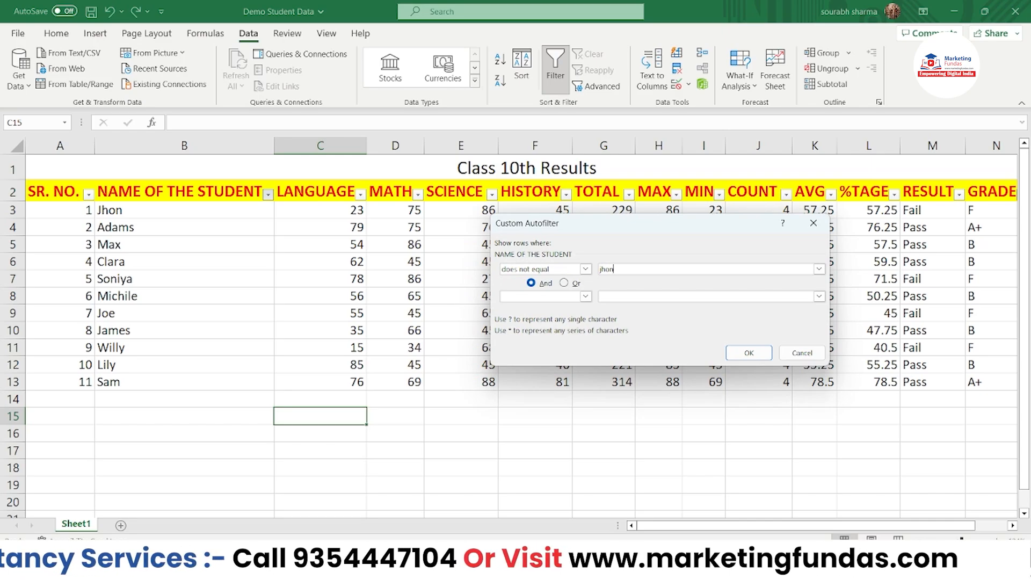
left_click(749, 353)
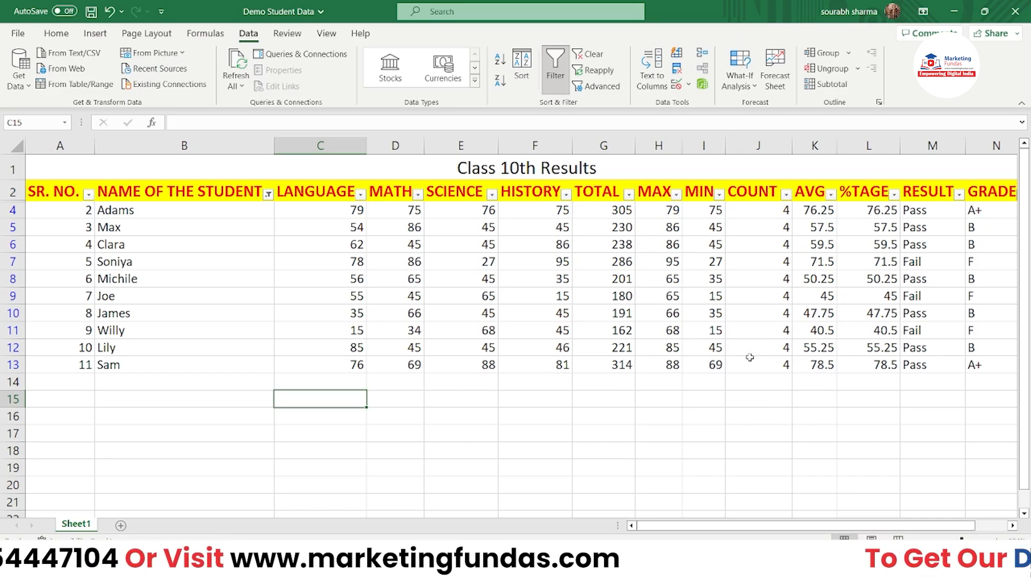
key("ctrl+z")
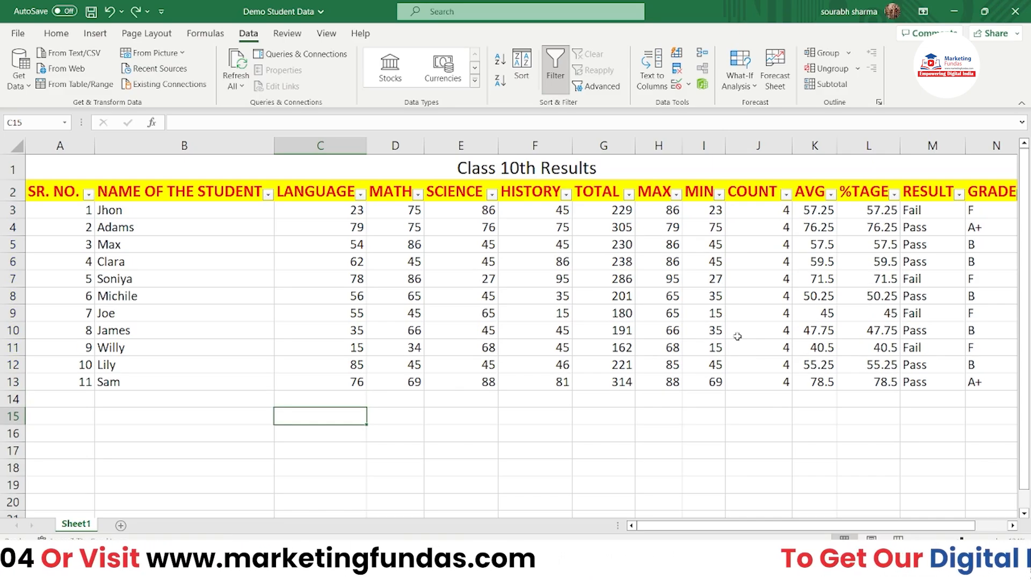
Step: Apply a Begins With text filter to NAME OF THE STUDENT using the letter M, and undo it
left_click(268, 193)
mouse_move(220, 319)
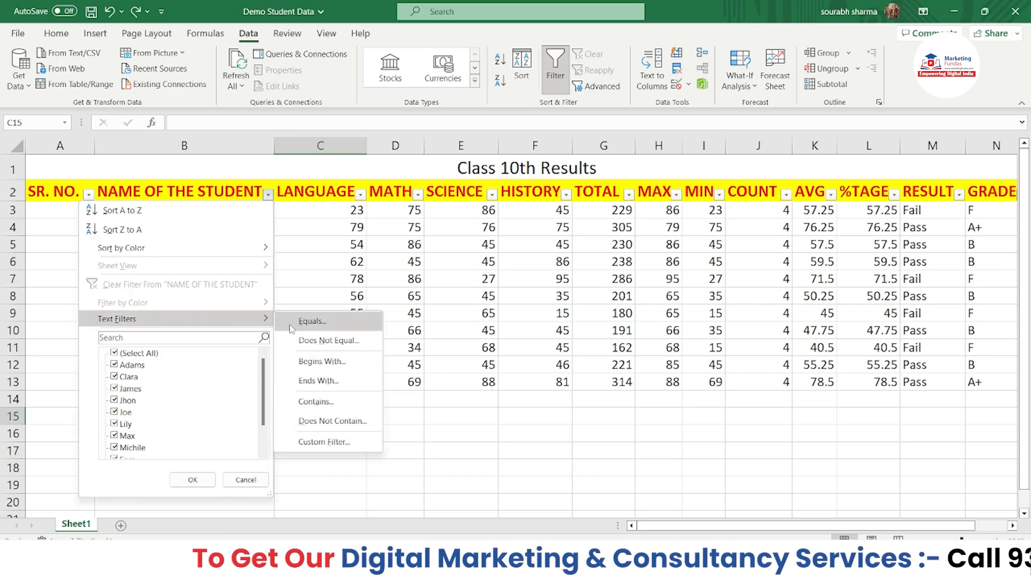
left_click(312, 368)
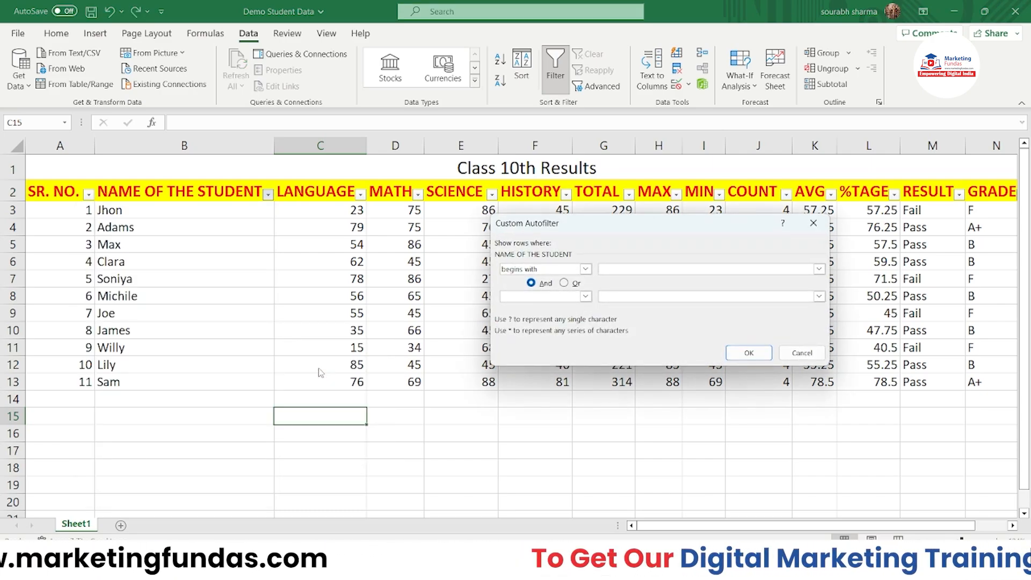
left_click(602, 268)
type("M")
left_click(749, 353)
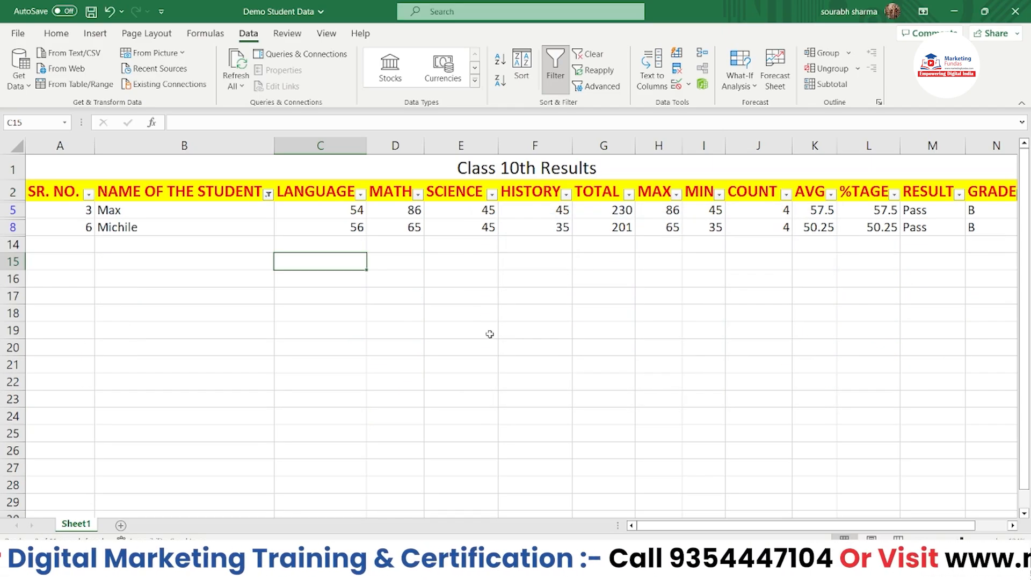
key("ctrl+z")
Step: Apply an Ends With text filter to NAME OF THE STUDENT that keeps only serial numbers 2 and 8, and undo it
left_click(268, 194)
mouse_move(129, 318)
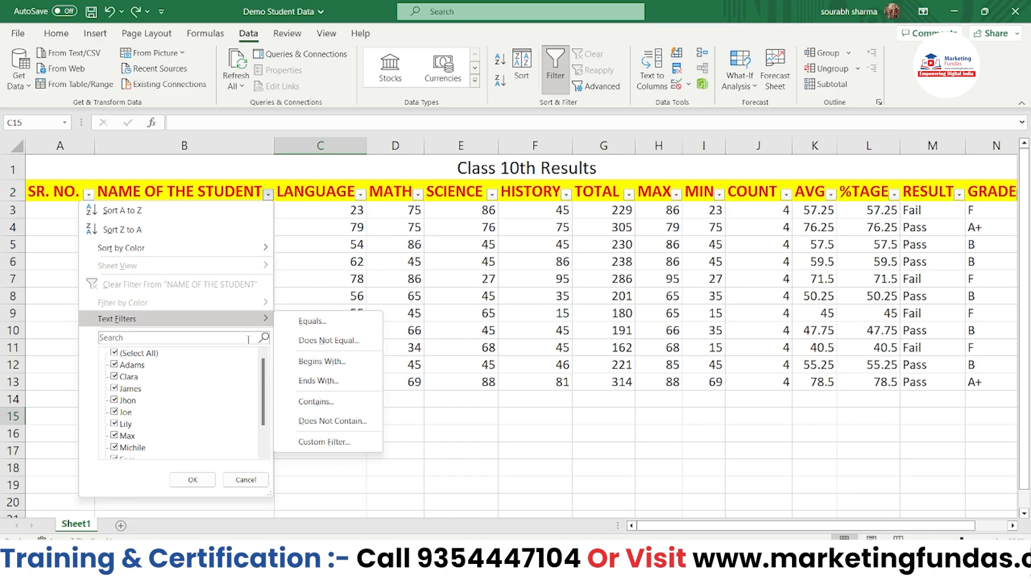
left_click(306, 386)
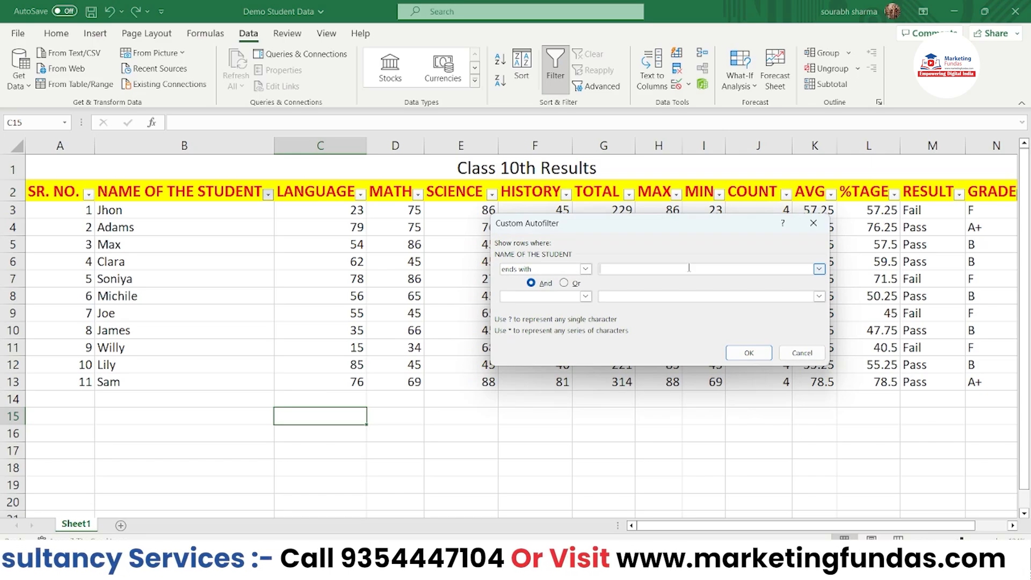
left_click(749, 353)
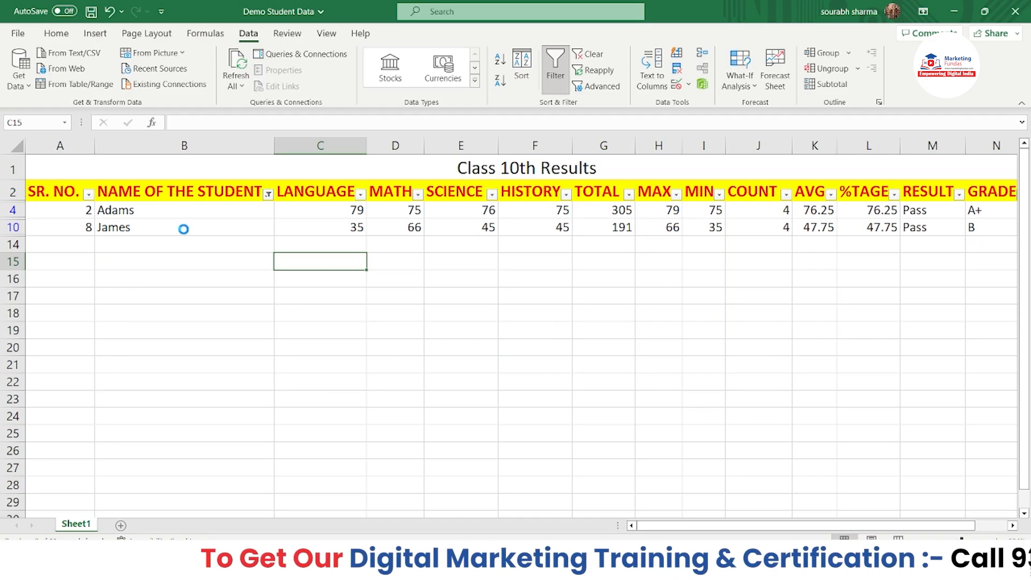
key("ctrl+z")
Step: Examine the comparison conditions offered by the custom text filter for NAME OF THE STUDENT, and close it without applying a filter
left_click(267, 194)
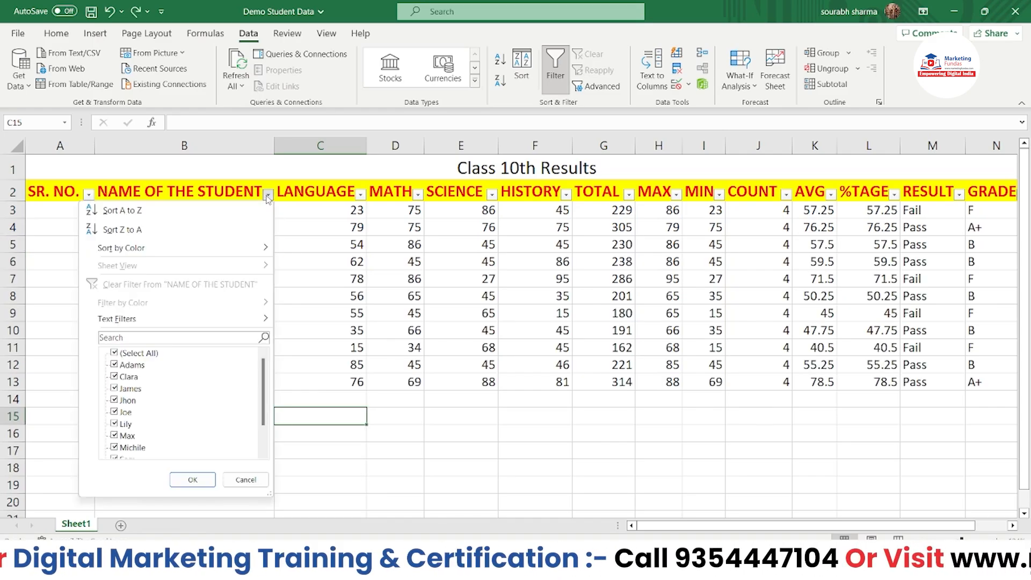
mouse_move(228, 320)
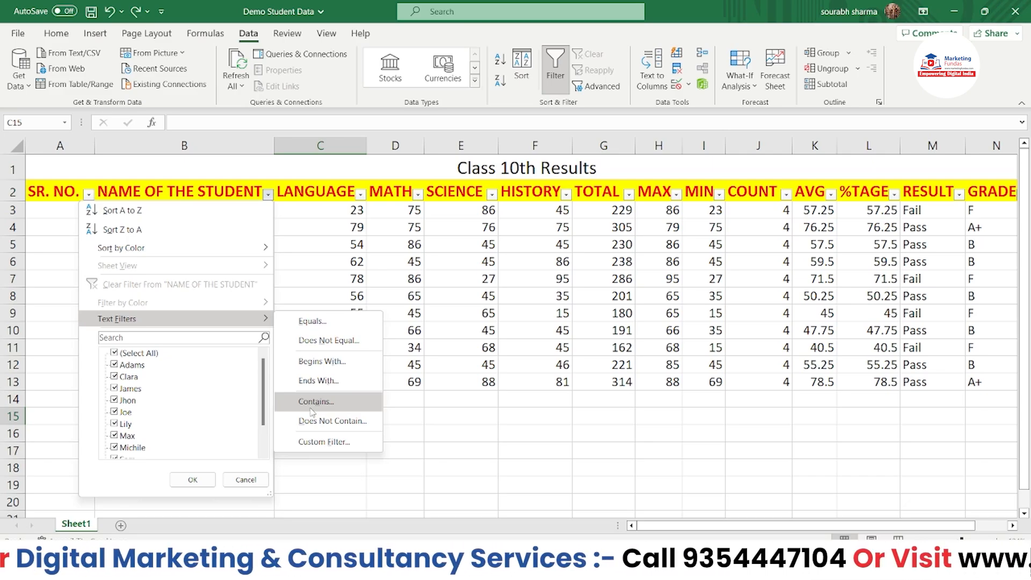
left_click(322, 442)
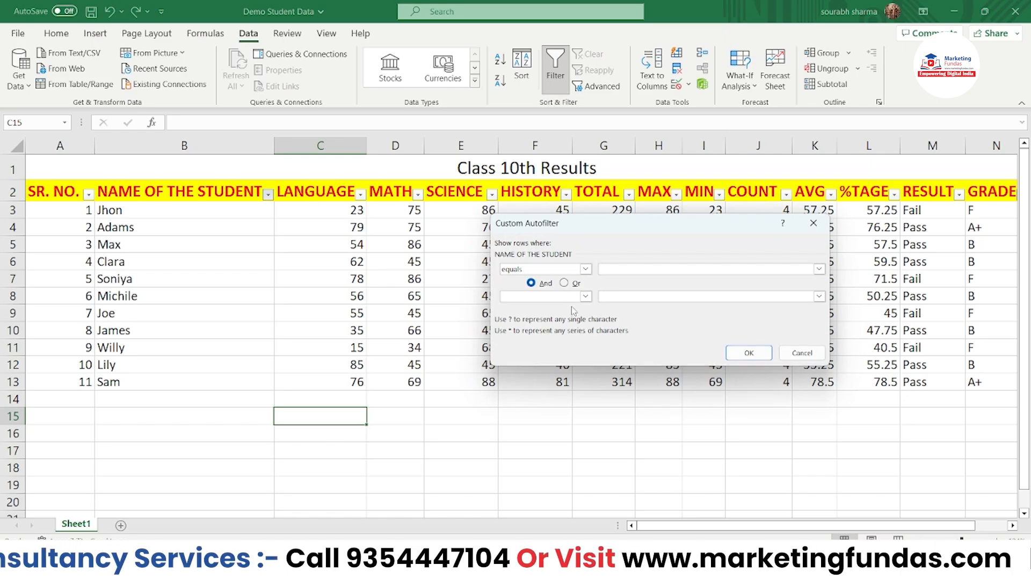
left_click(585, 268)
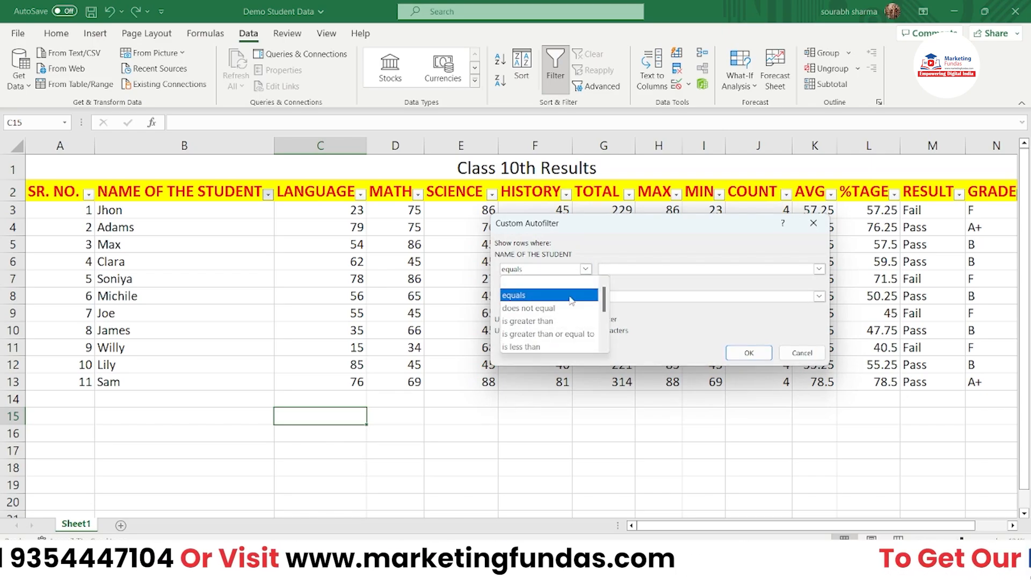
scroll(564, 311, "down", 3)
scroll(564, 312, "up", 3)
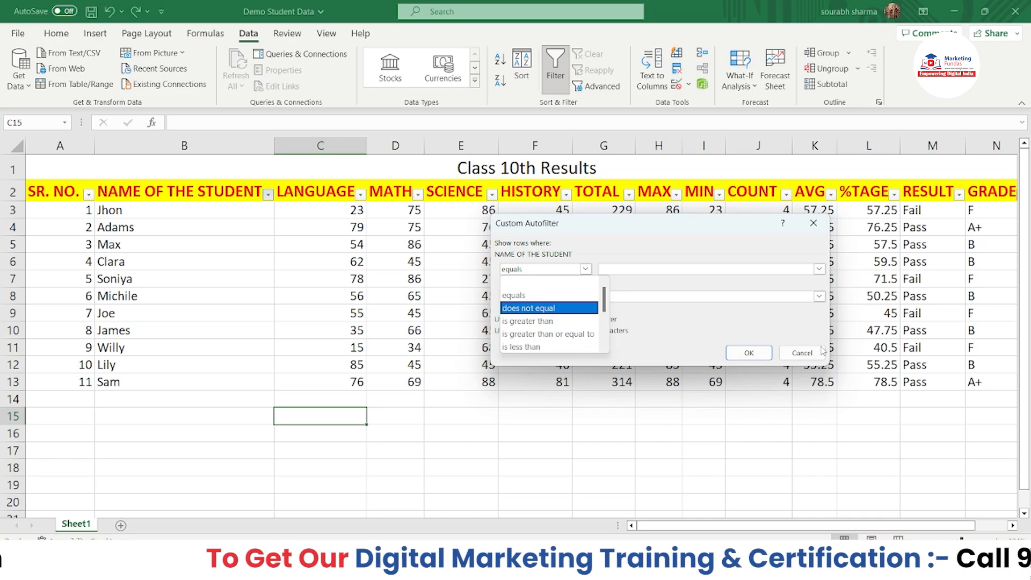
left_click(805, 353)
left_click(806, 353)
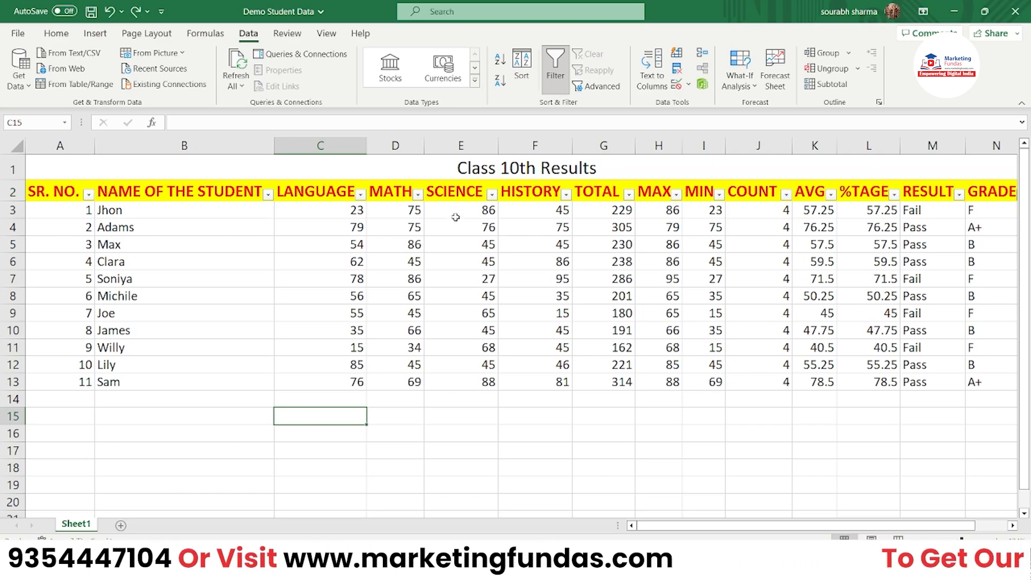
Step: Apply a Greater Than number filter with the value 50 to the LANGUAGE column
left_click(360, 194)
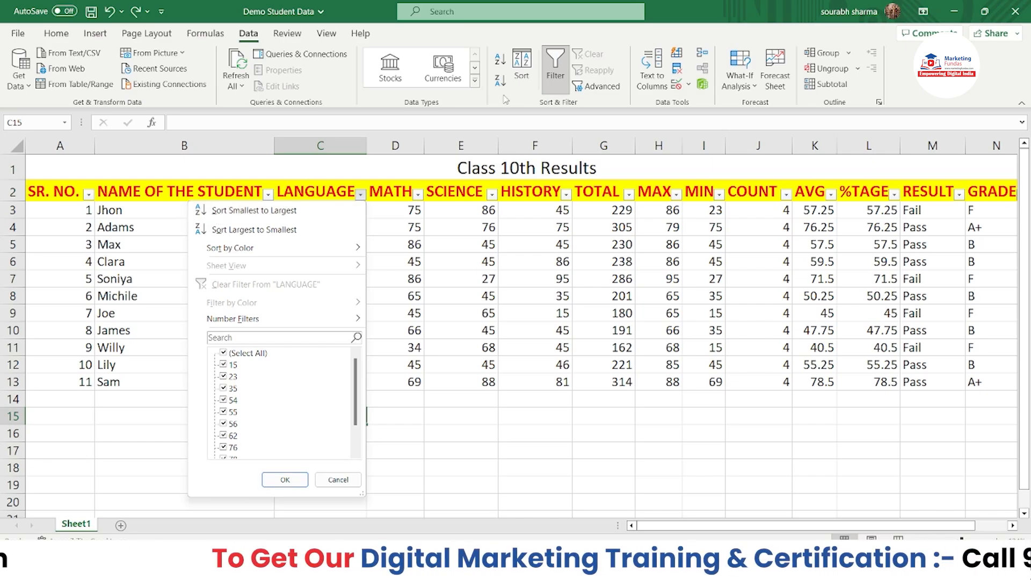
mouse_move(284, 320)
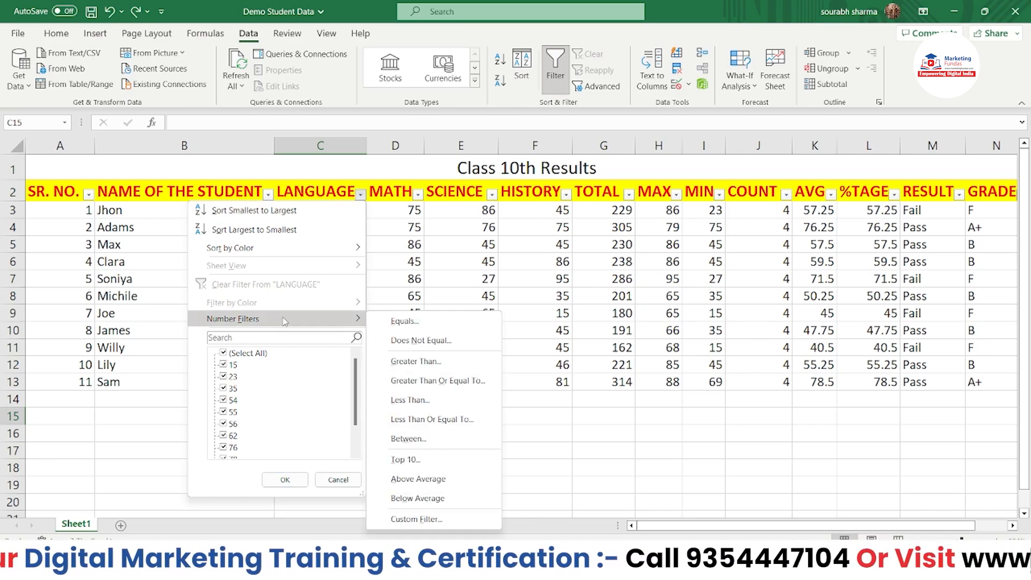
left_click(398, 363)
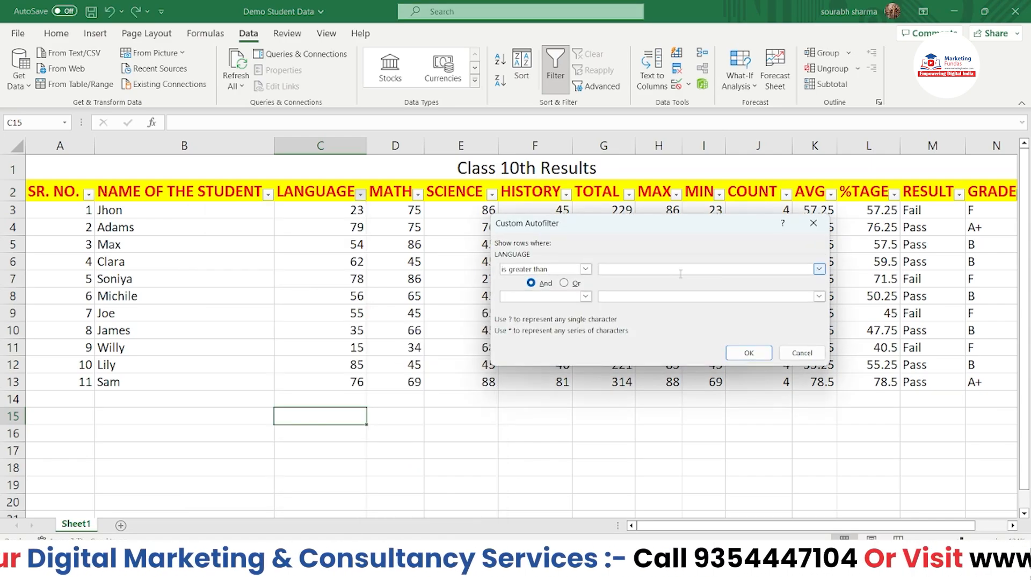
type("50")
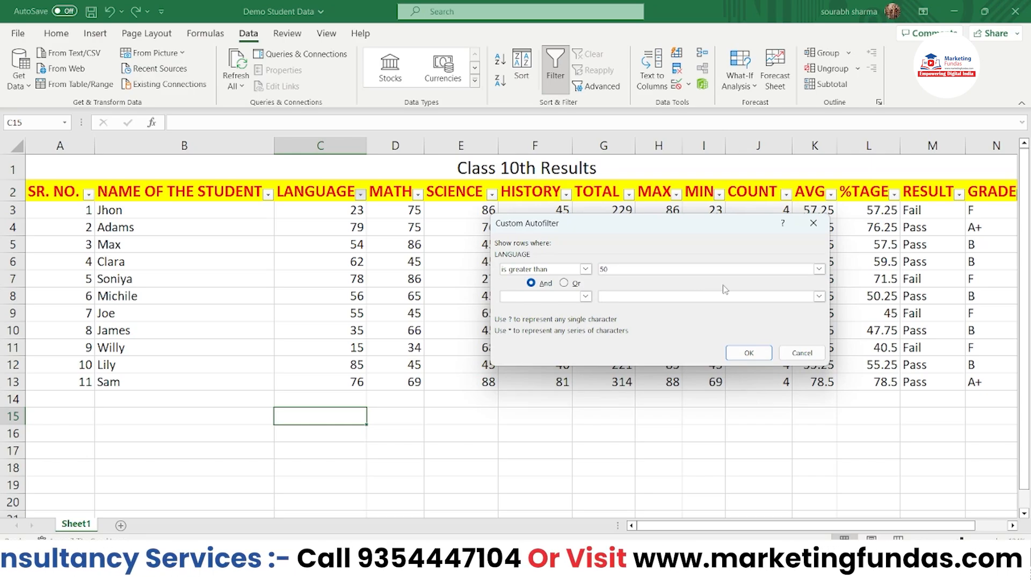
left_click(750, 350)
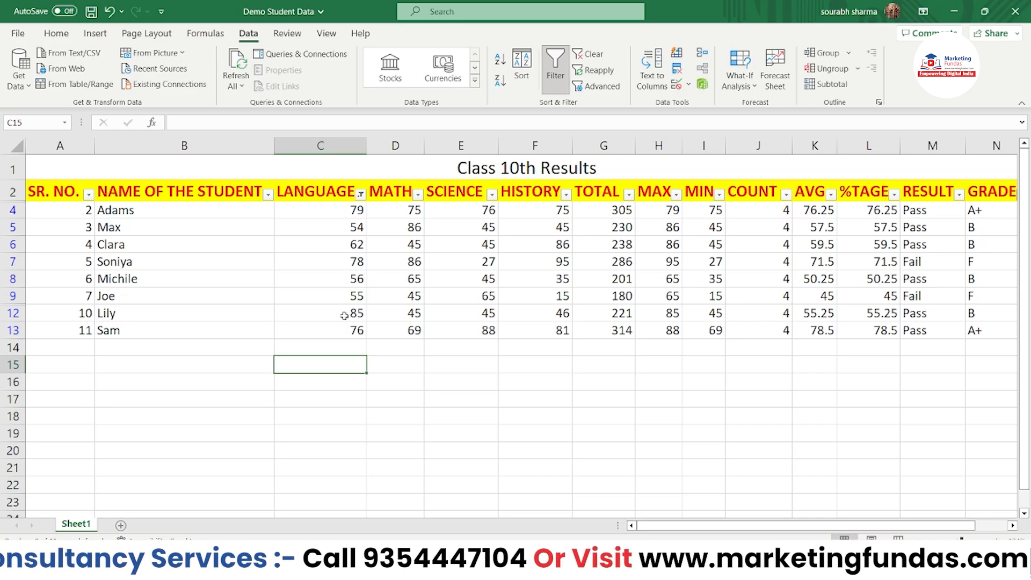
left_click(335, 396)
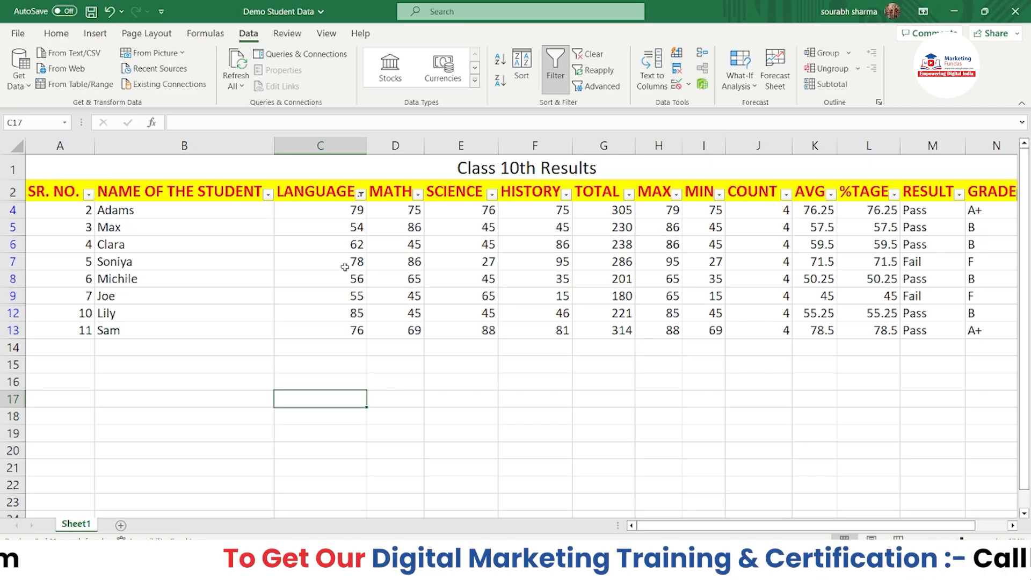
Step: Review the Greater Than criterion of the LANGUAGE filter, close it without changes, and undo the filter
left_click(361, 195)
mouse_move(234, 319)
left_click(404, 358)
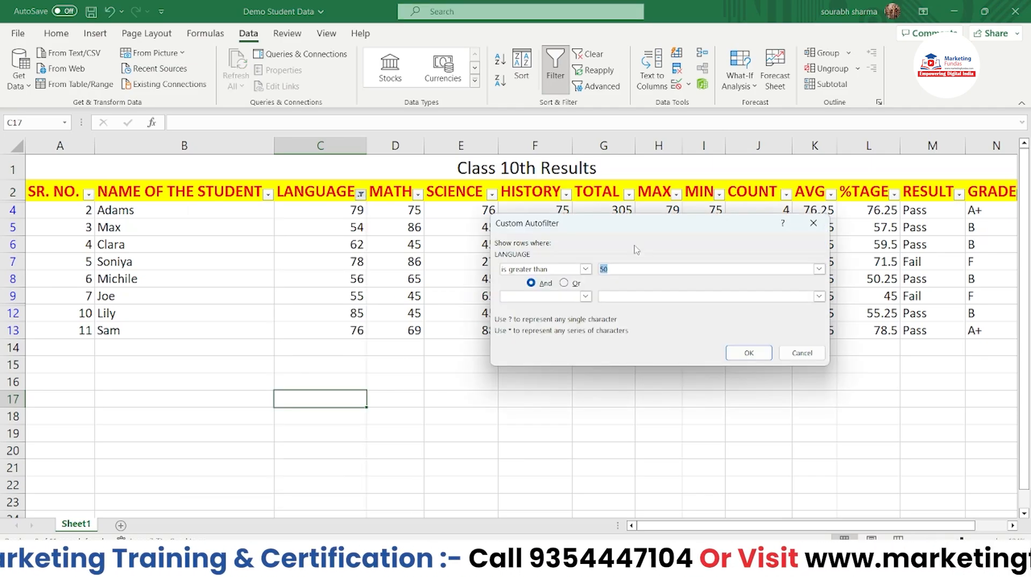
left_click(800, 355)
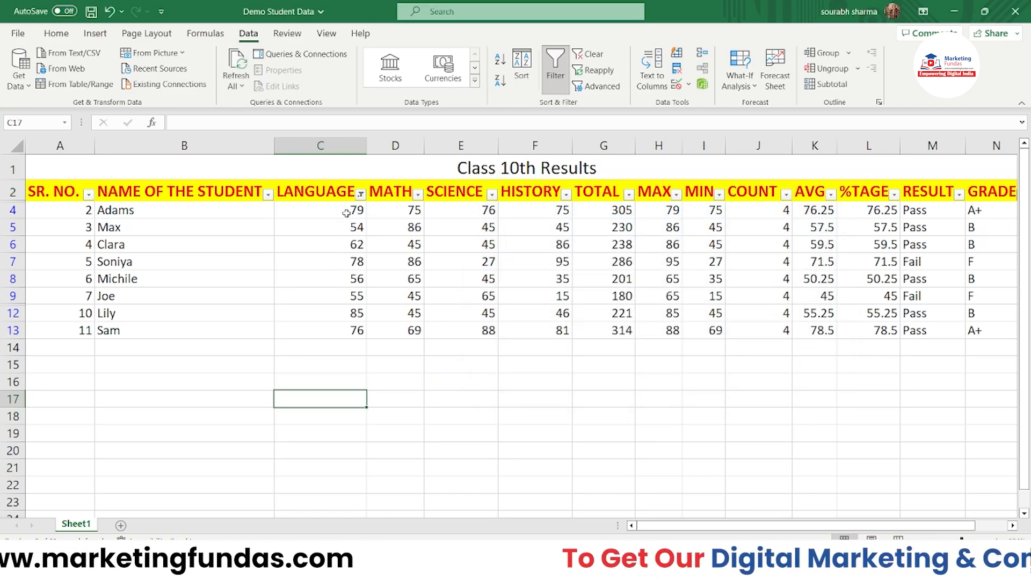
key("ctrl+z")
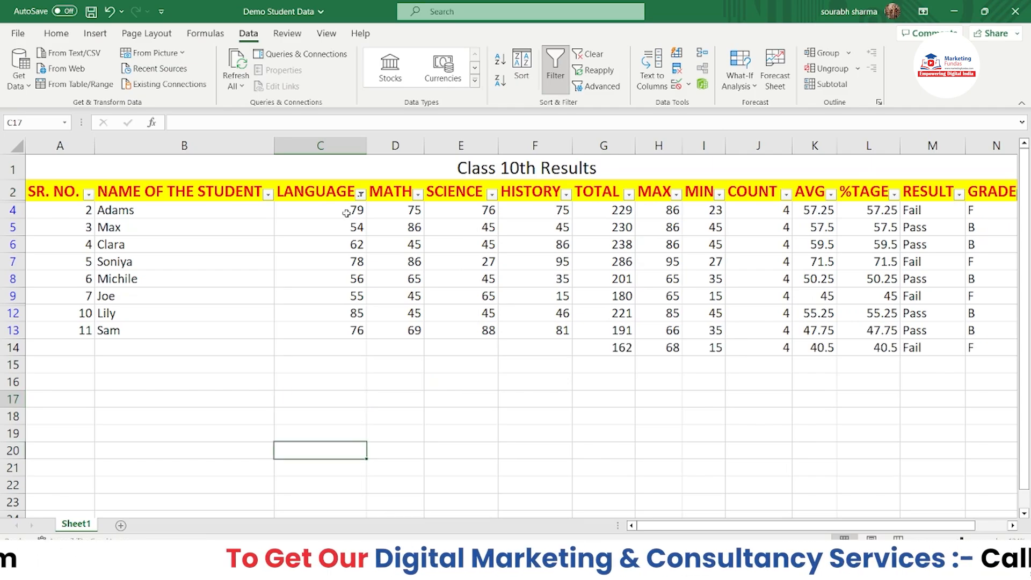
Step: Examine the number filter options available for the LANGUAGE column, and close them without applying a filter
left_click(361, 202)
left_click(360, 194)
mouse_move(333, 319)
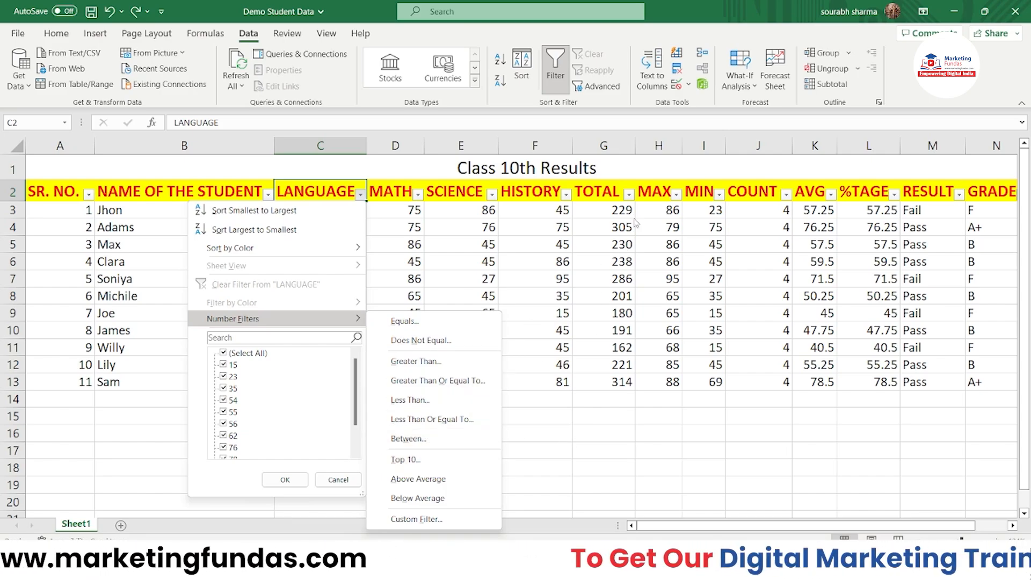
left_click(603, 439)
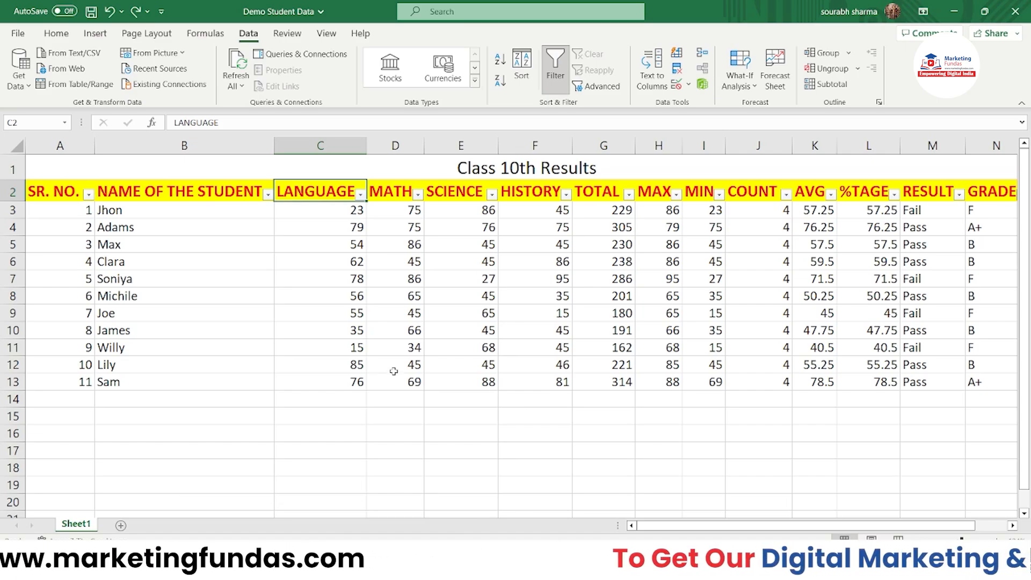
Step: Filter the RESULT column to hide the Fail rows and show only the students marked Pass
left_click_drag(666, 528, 677, 530)
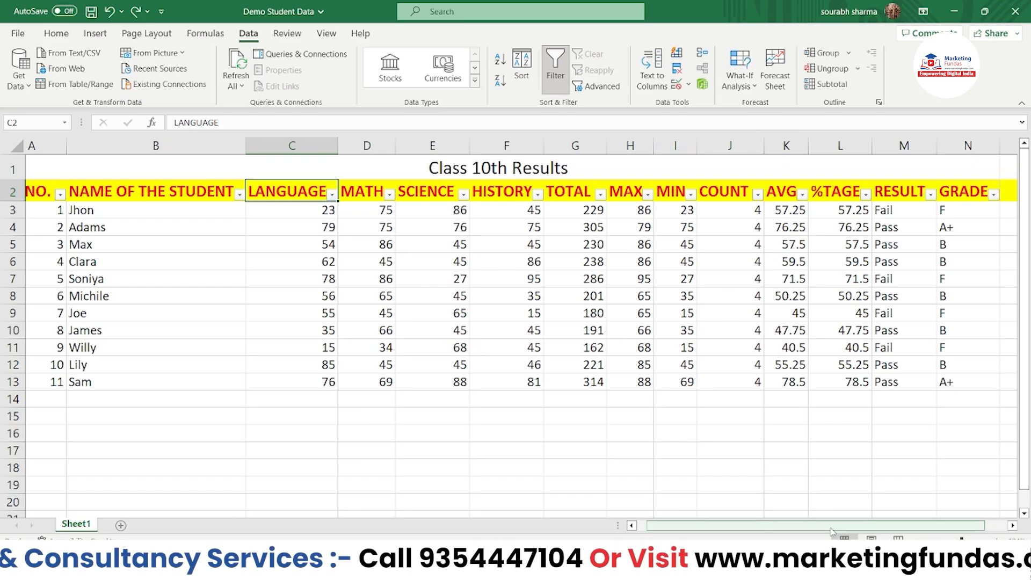
left_click_drag(820, 526, 842, 526)
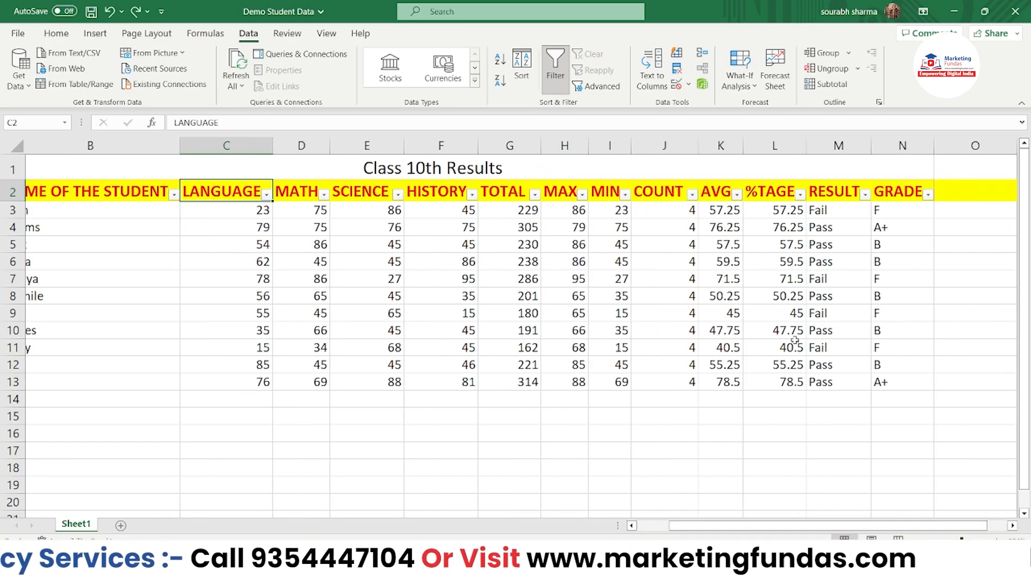
left_click(864, 194)
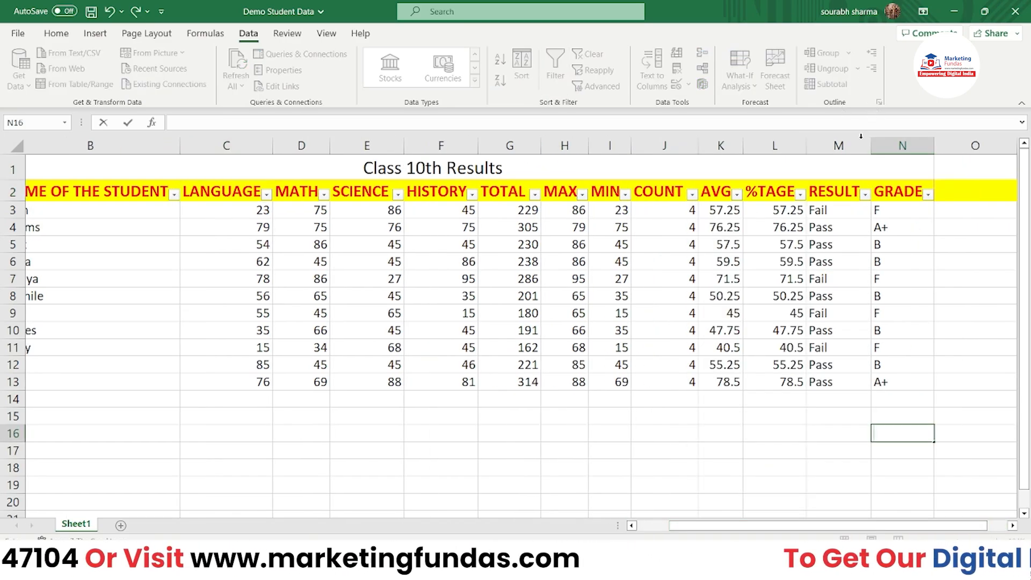
left_click(864, 195)
mouse_move(729, 321)
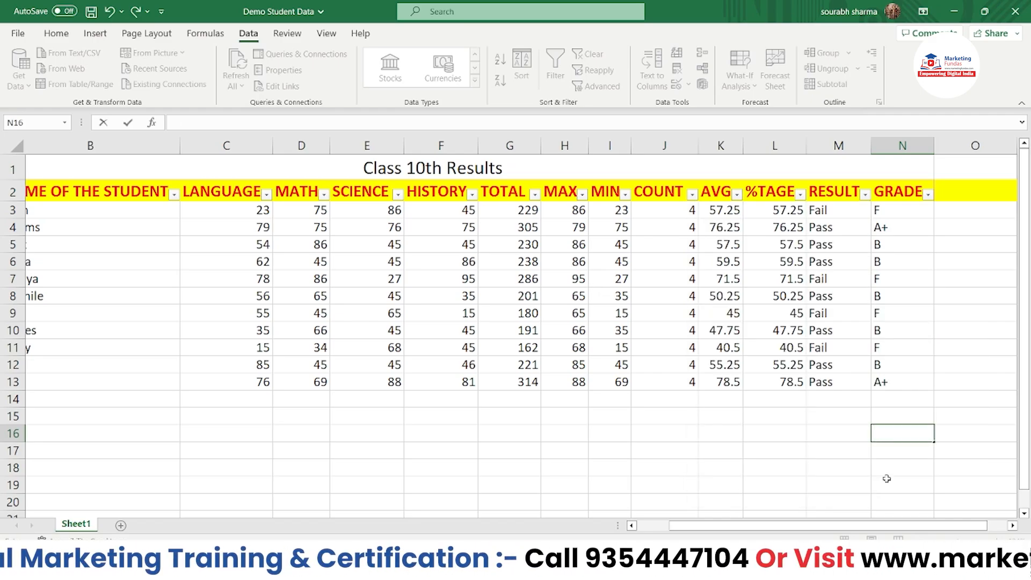
left_click(864, 195)
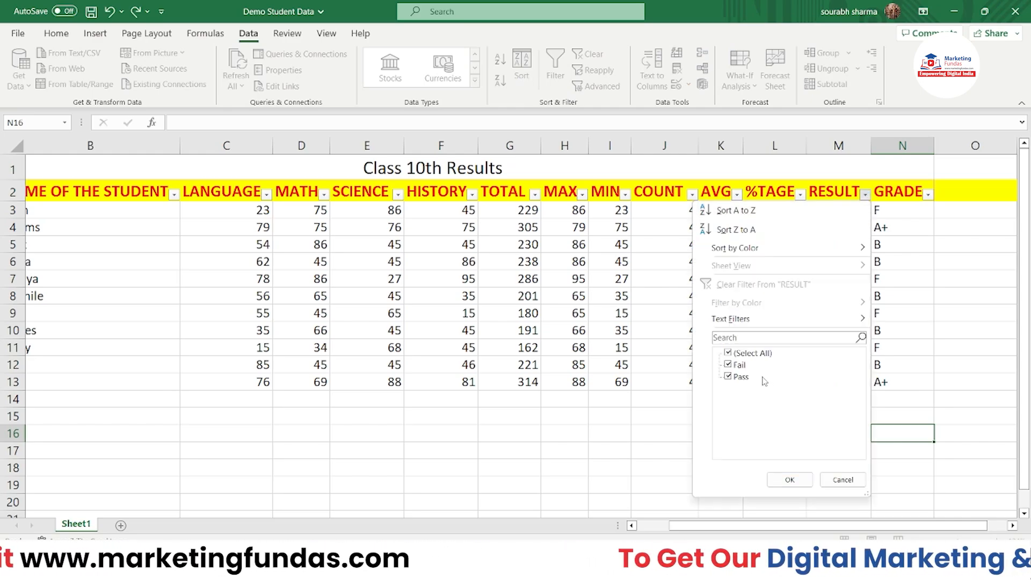
left_click(728, 364)
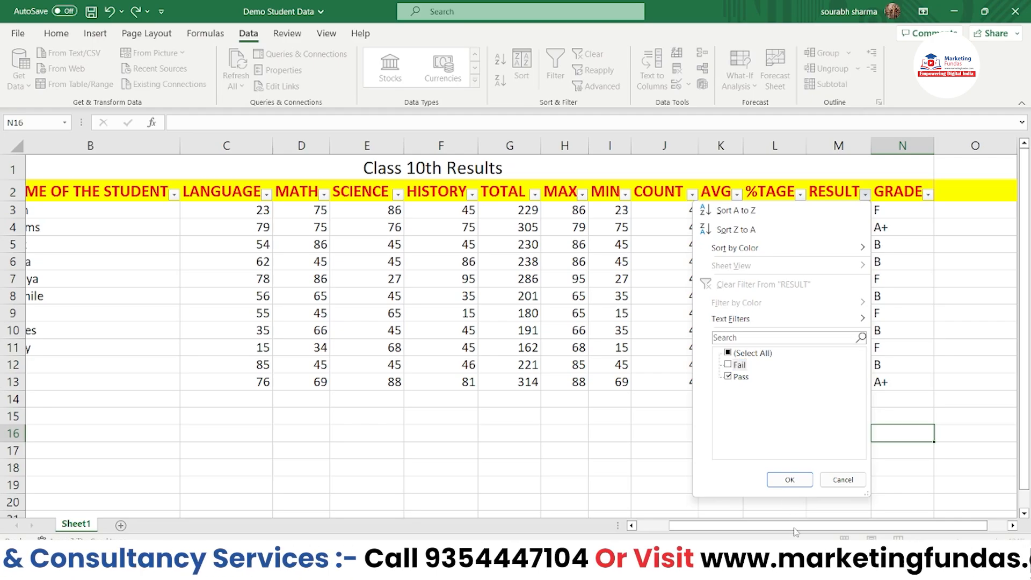
left_click(794, 477)
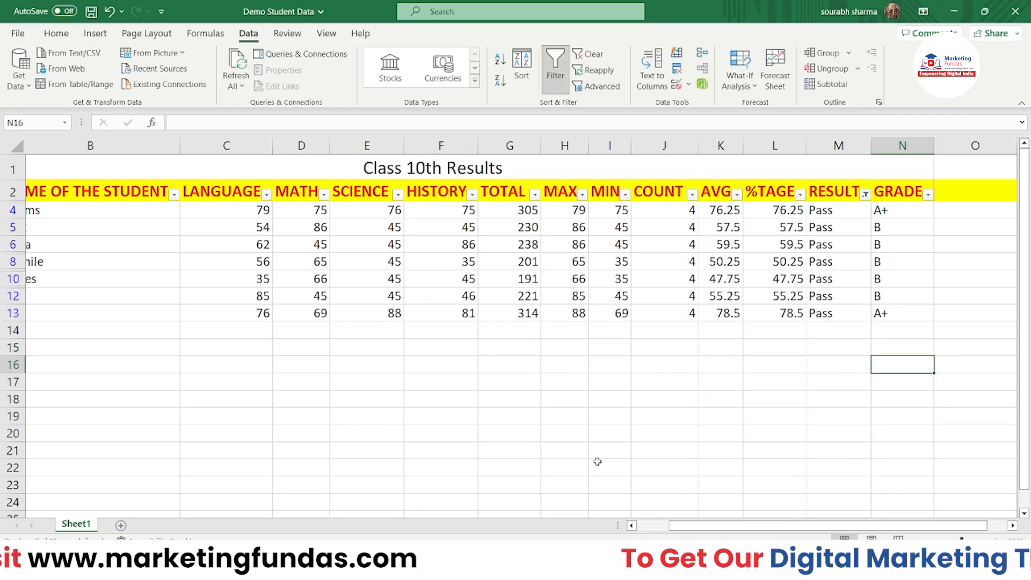
Step: Change the RESULT filter to show only the Fail rows, and undo the filtering of that column
type("=")
key("BackSpace")
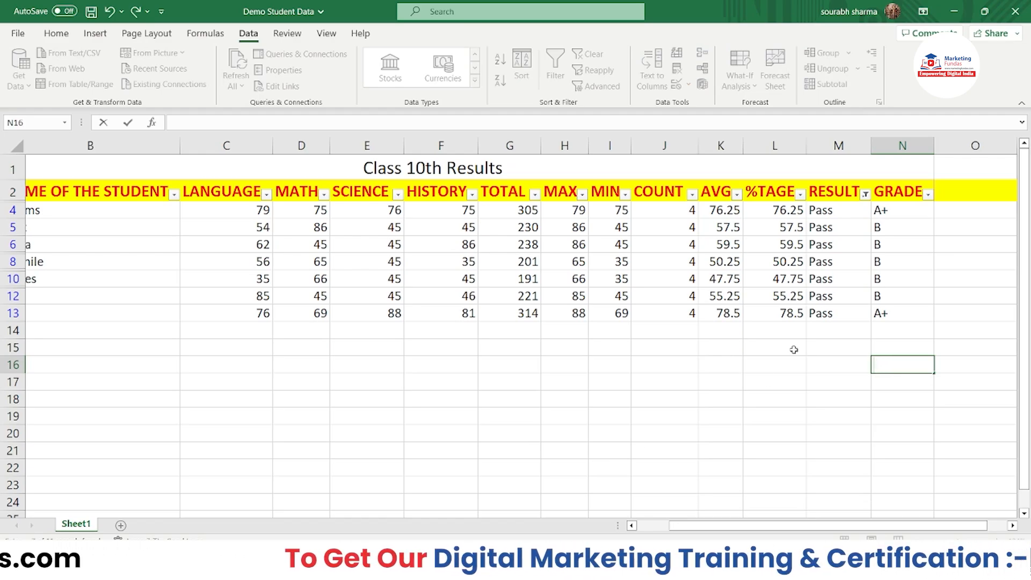
left_click(865, 195)
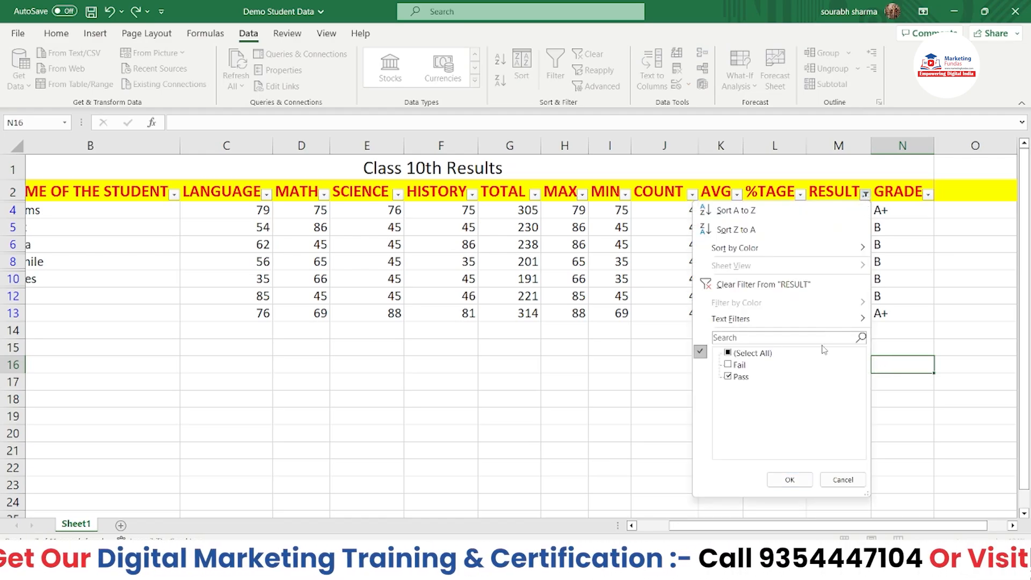
left_click(728, 365)
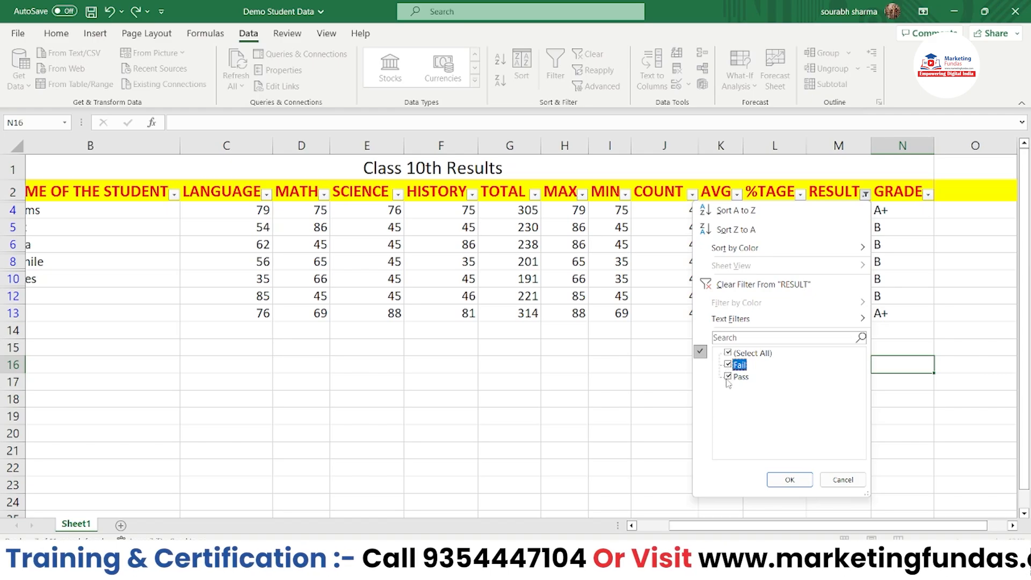
left_click(728, 378)
left_click(789, 479)
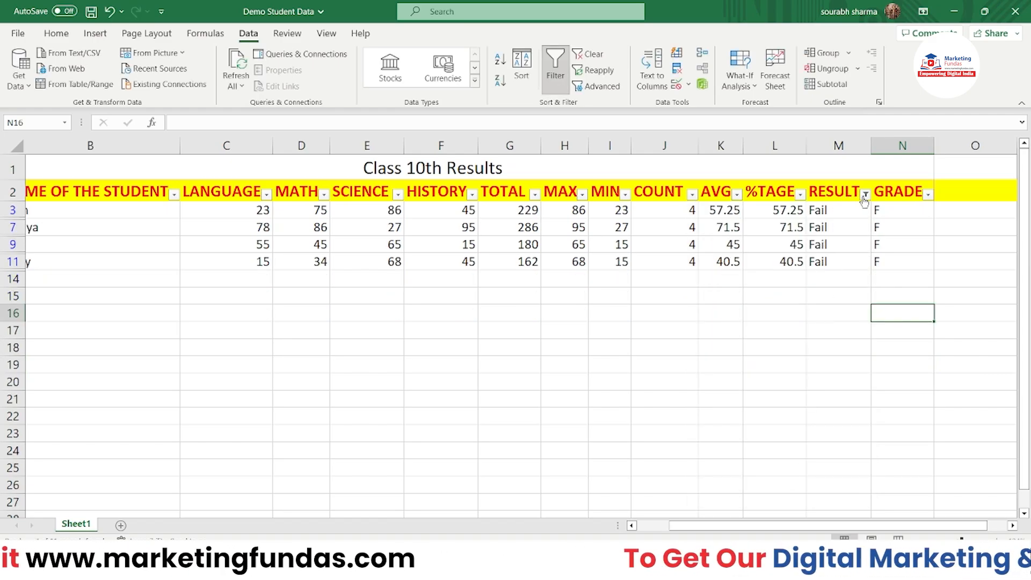
key("ctrl+z")
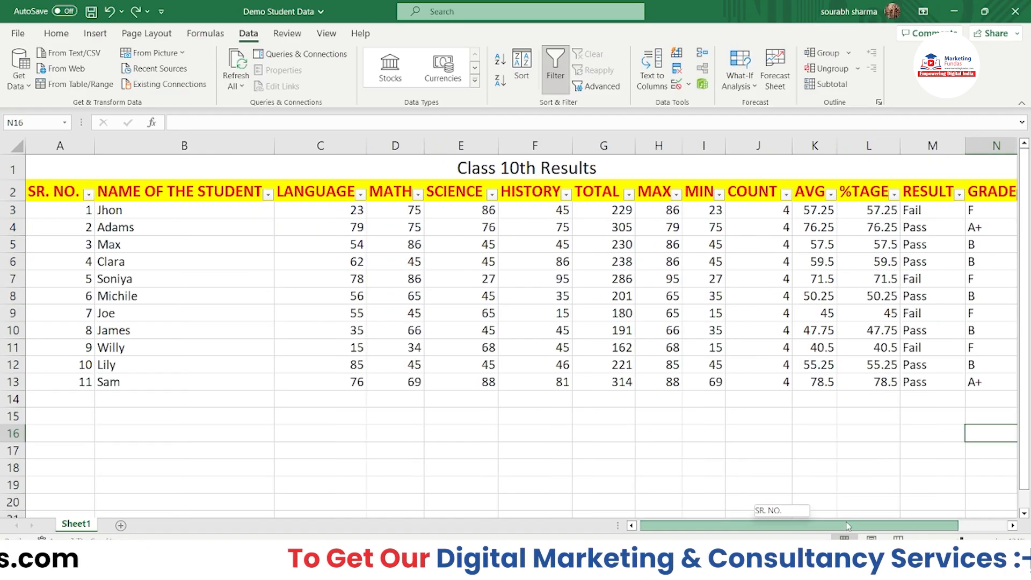
Step: Filter the GRADE column to show only grade B by excluding A+ and F, and undo the filter
left_click_drag(781, 525, 828, 525)
left_click(869, 196)
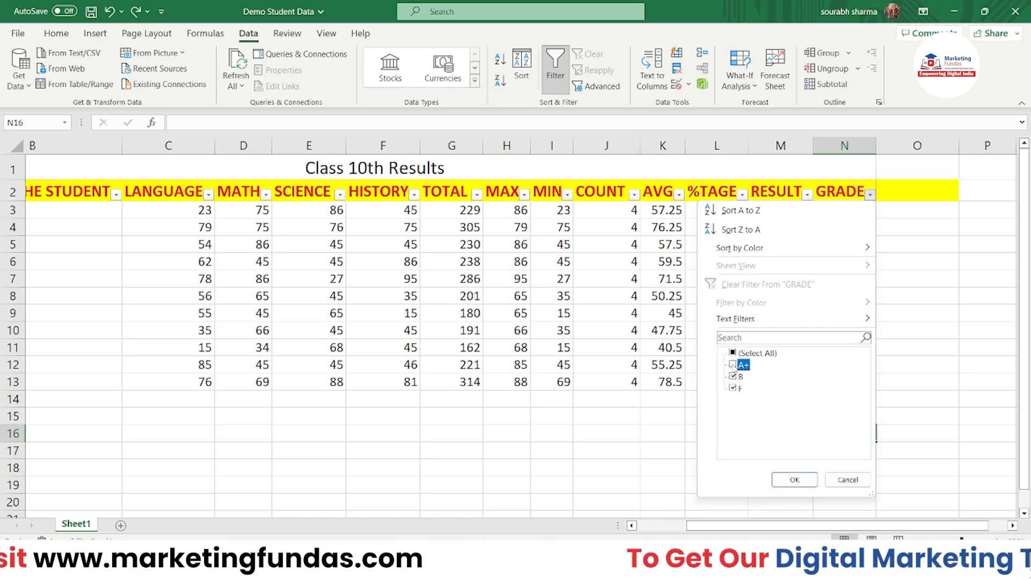
left_click(733, 365)
left_click(733, 387)
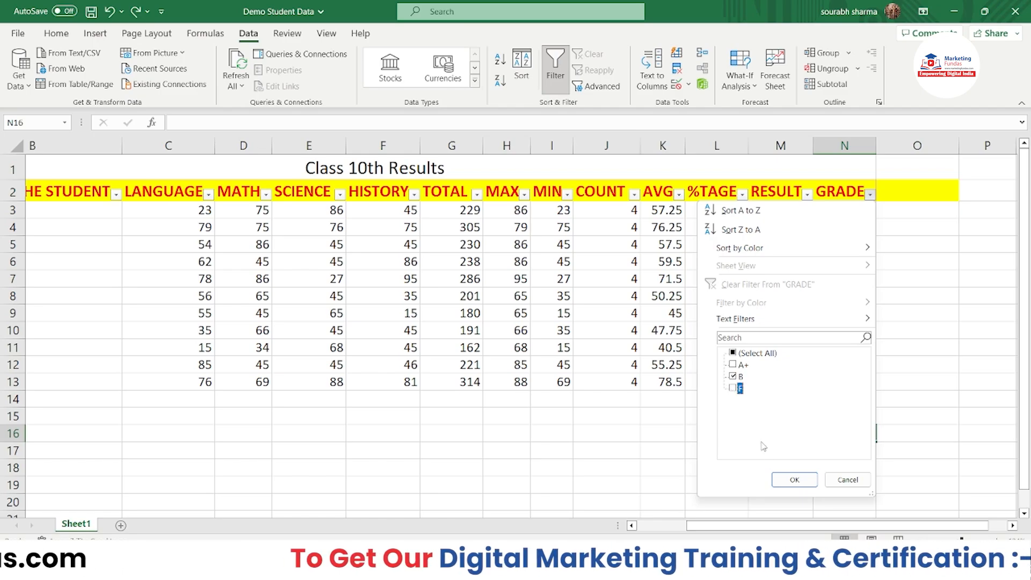
left_click(787, 478)
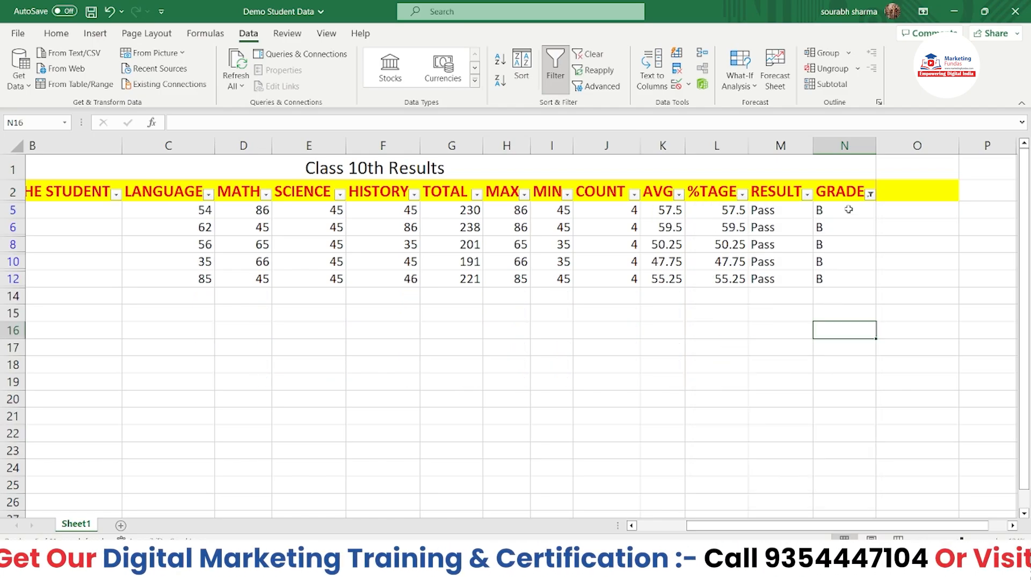
left_click_drag(859, 525, 683, 522)
key("ctrl+z")
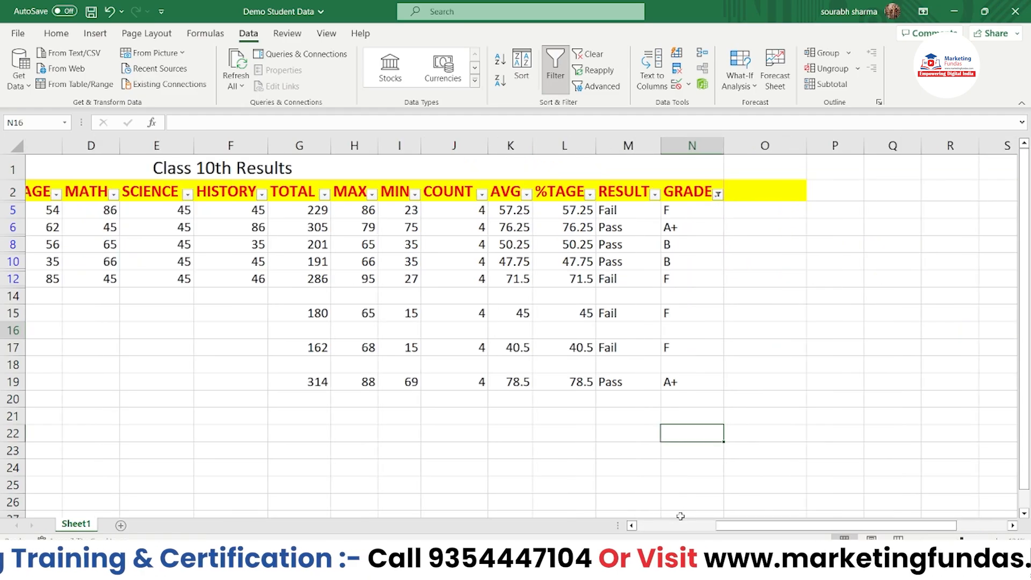
left_click_drag(779, 528, 520, 535)
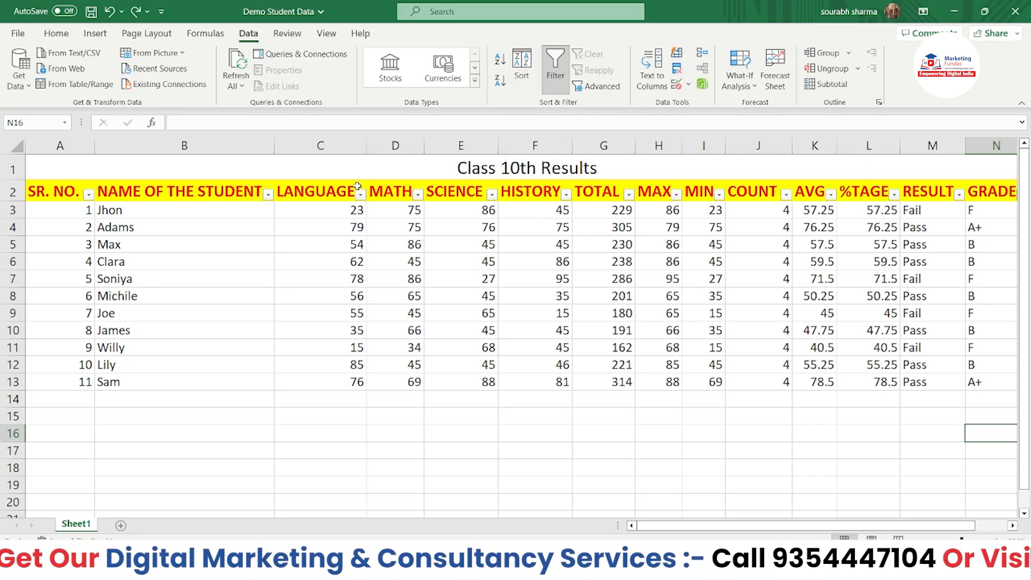
Step: Sort the student names in B3:B13 from A to Z with the selection expanded to the adjacent data, and undo the sort
left_click(225, 214)
left_click_drag(224, 213, 211, 378)
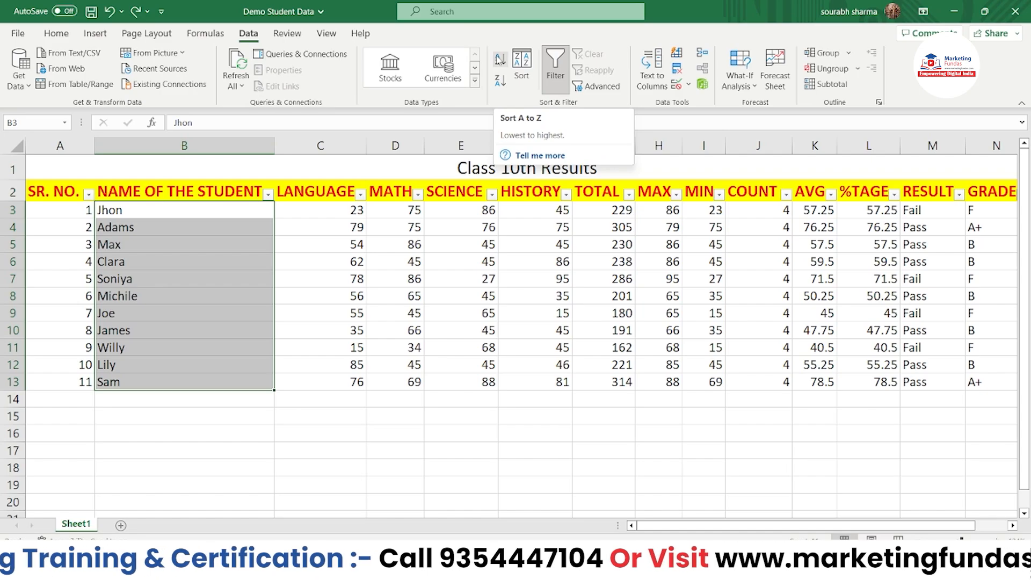
left_click(499, 59)
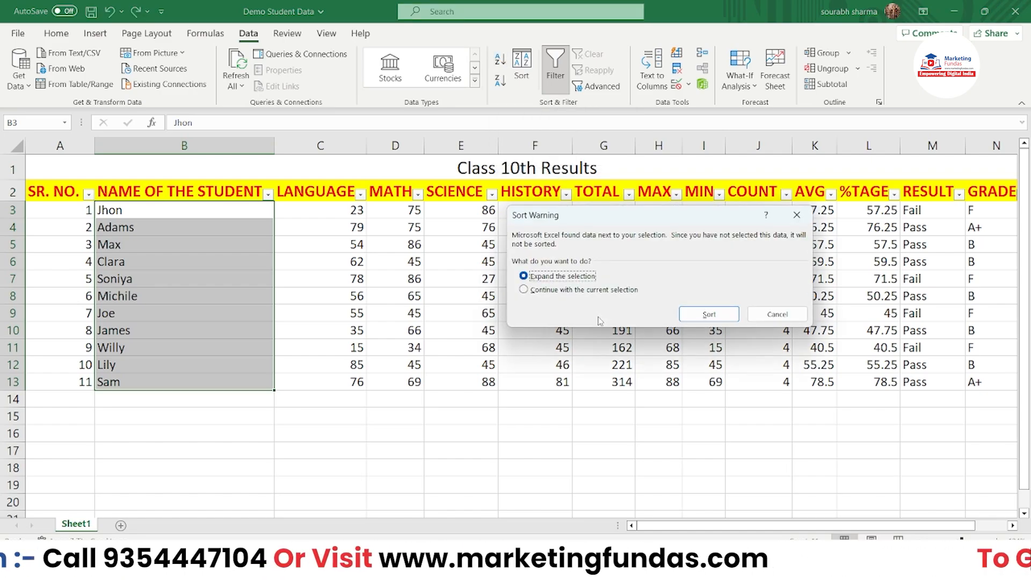
left_click_drag(589, 219, 508, 239)
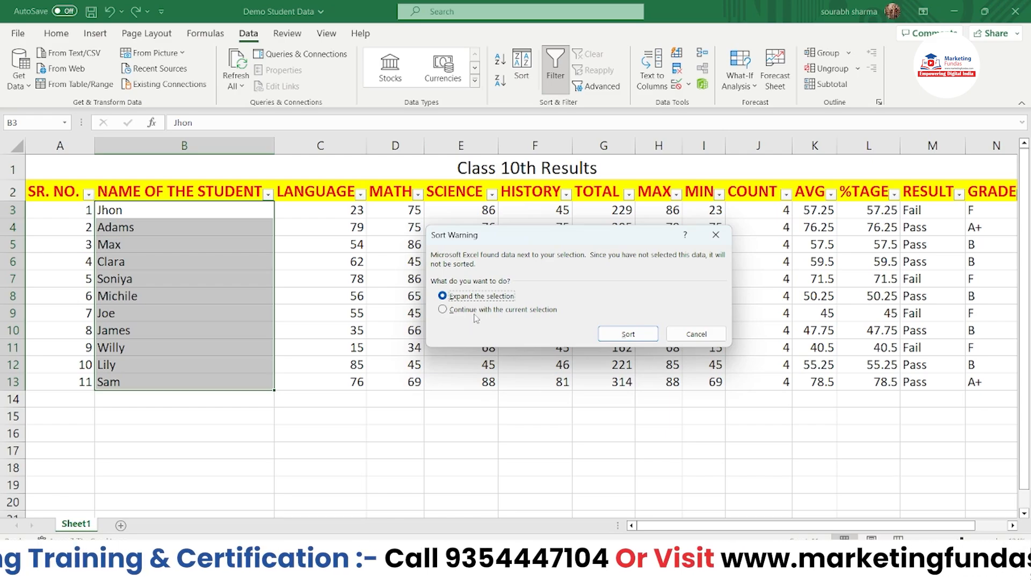
left_click_drag(555, 240, 677, 234)
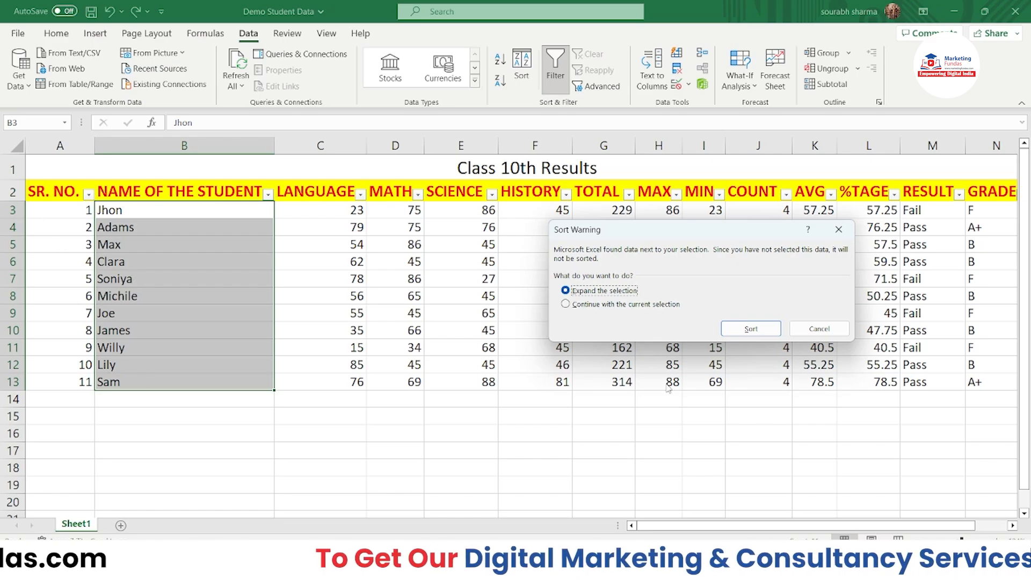
left_click(752, 329)
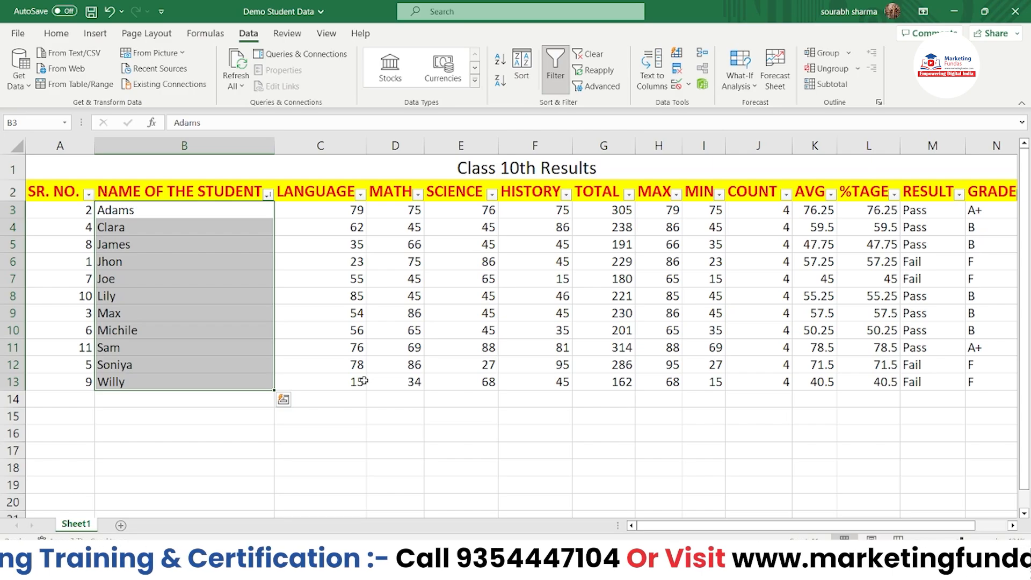
key("ctrl+z")
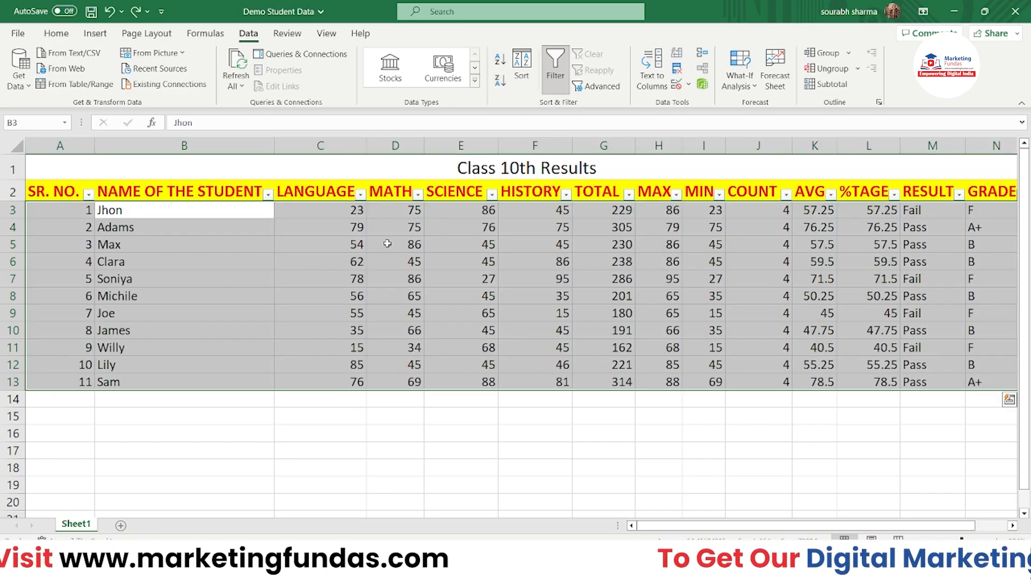
Step: Select the LANGUAGE scores in C3:C13, look at the Sort Largest to Smallest option, and deselect them without sorting
left_click(349, 226)
left_click_drag(343, 210, 350, 381)
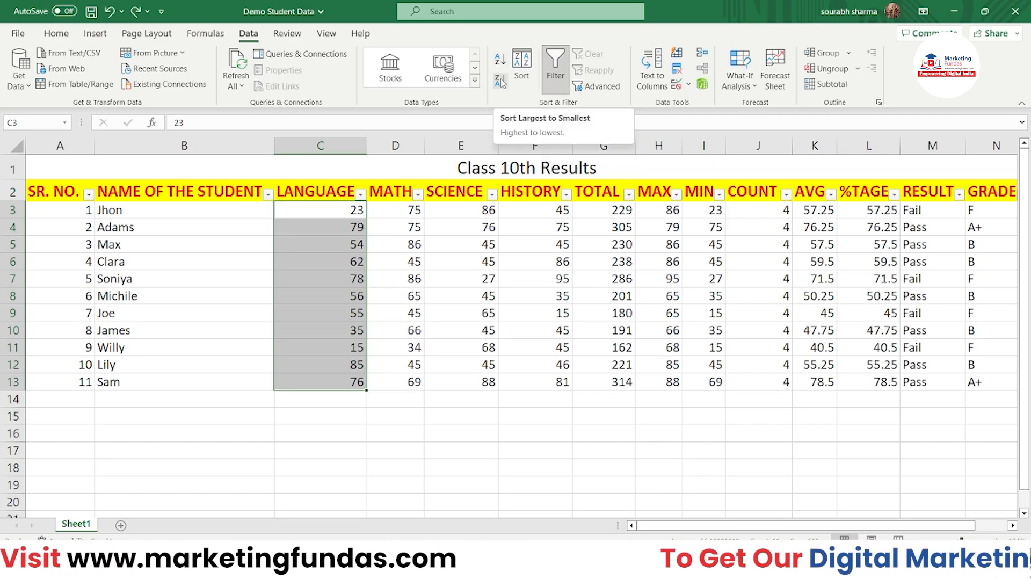
left_click(537, 452)
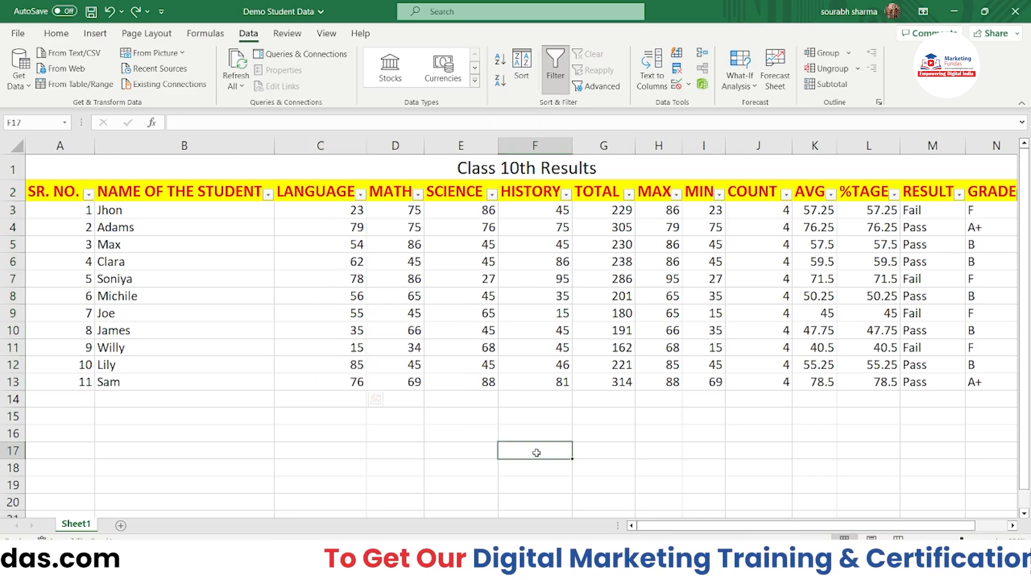